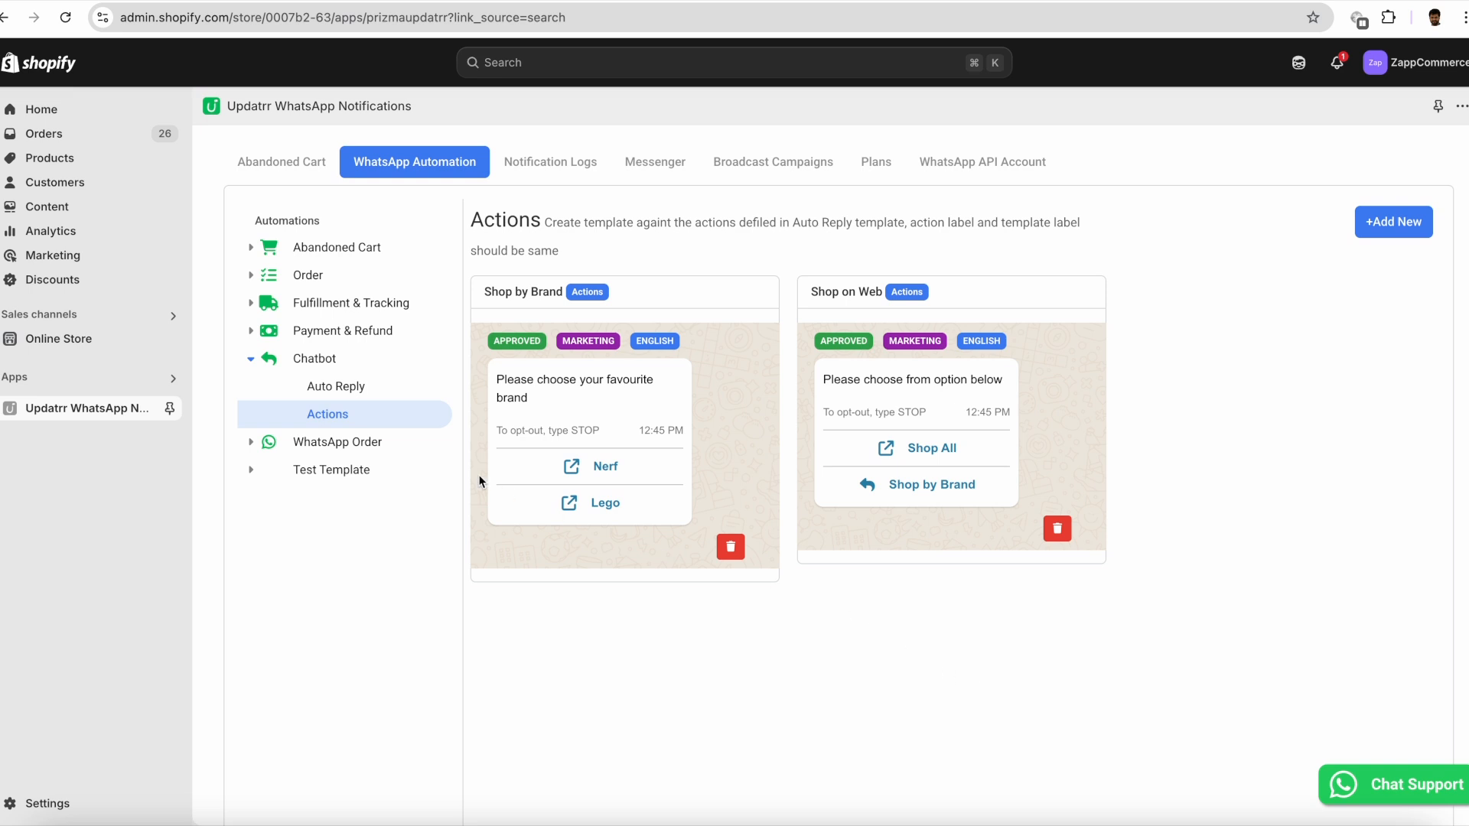
- Search the apps for "facebook" and install the Facebook & Instagram app by Meta on the store
{"action": "left_click", "coordinate": [113, 378]}
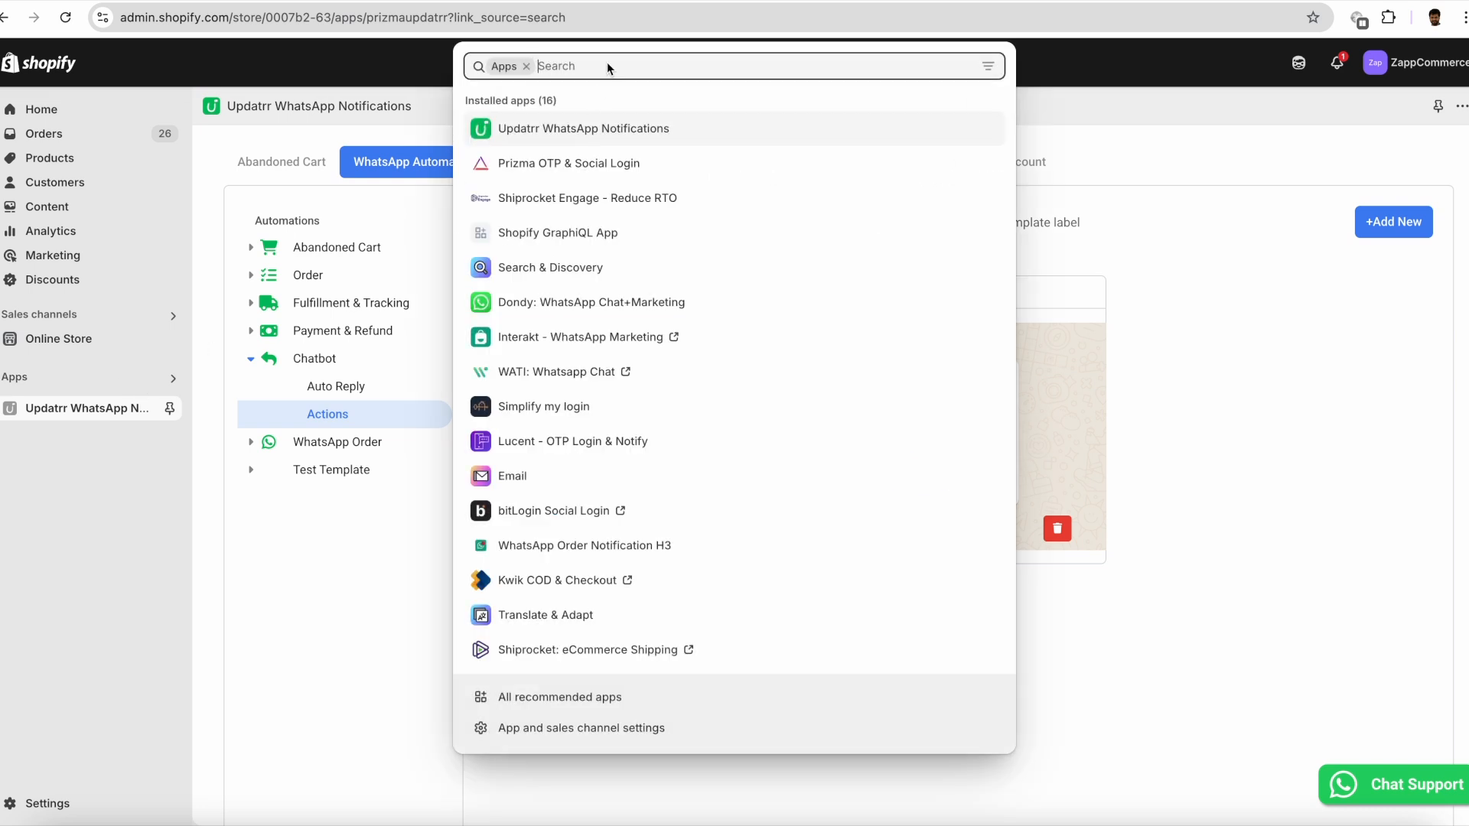
{"action": "type", "text": "facebook"}
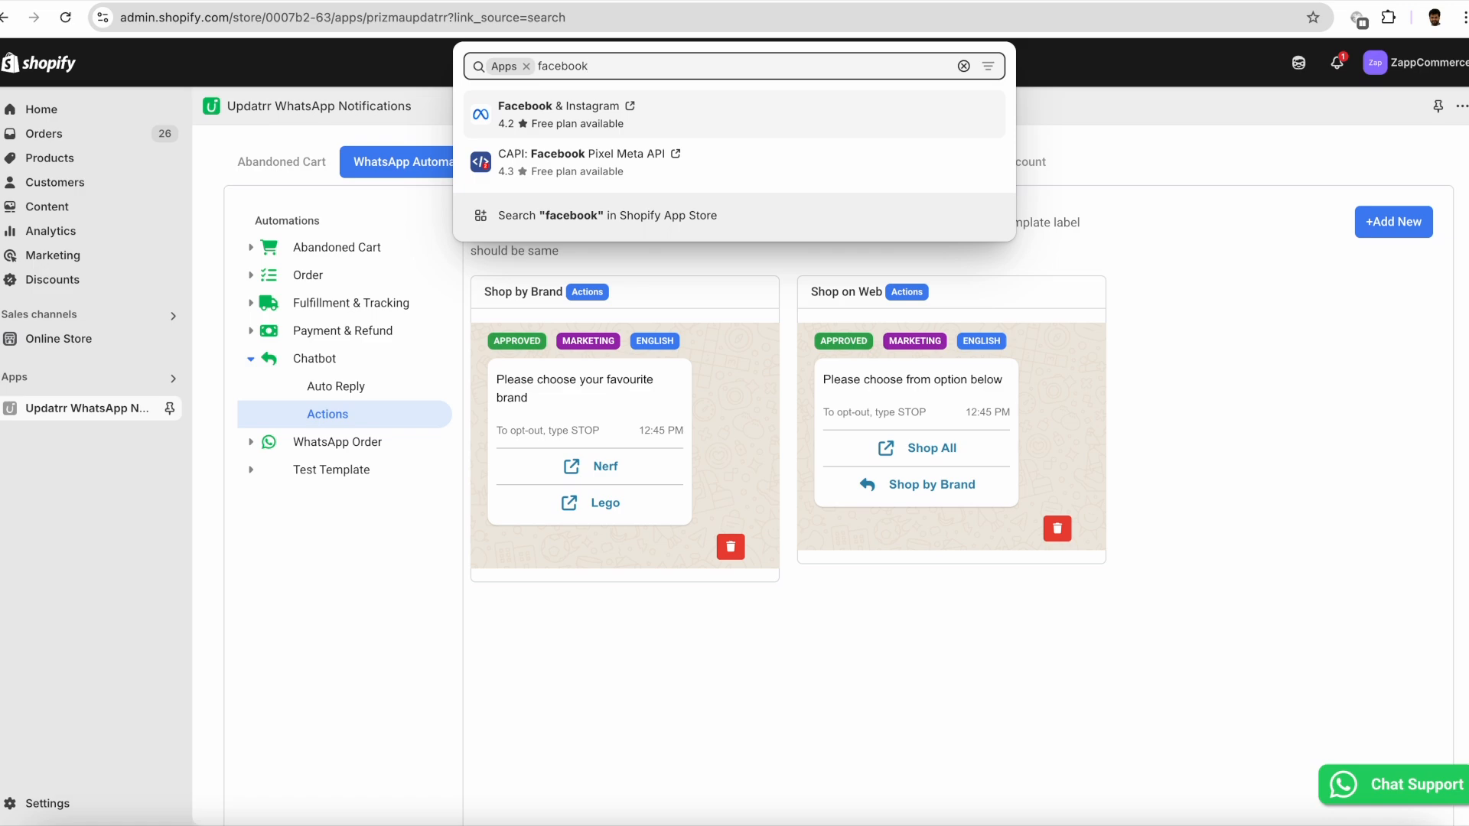
{"action": "left_click", "coordinate": [590, 120]}
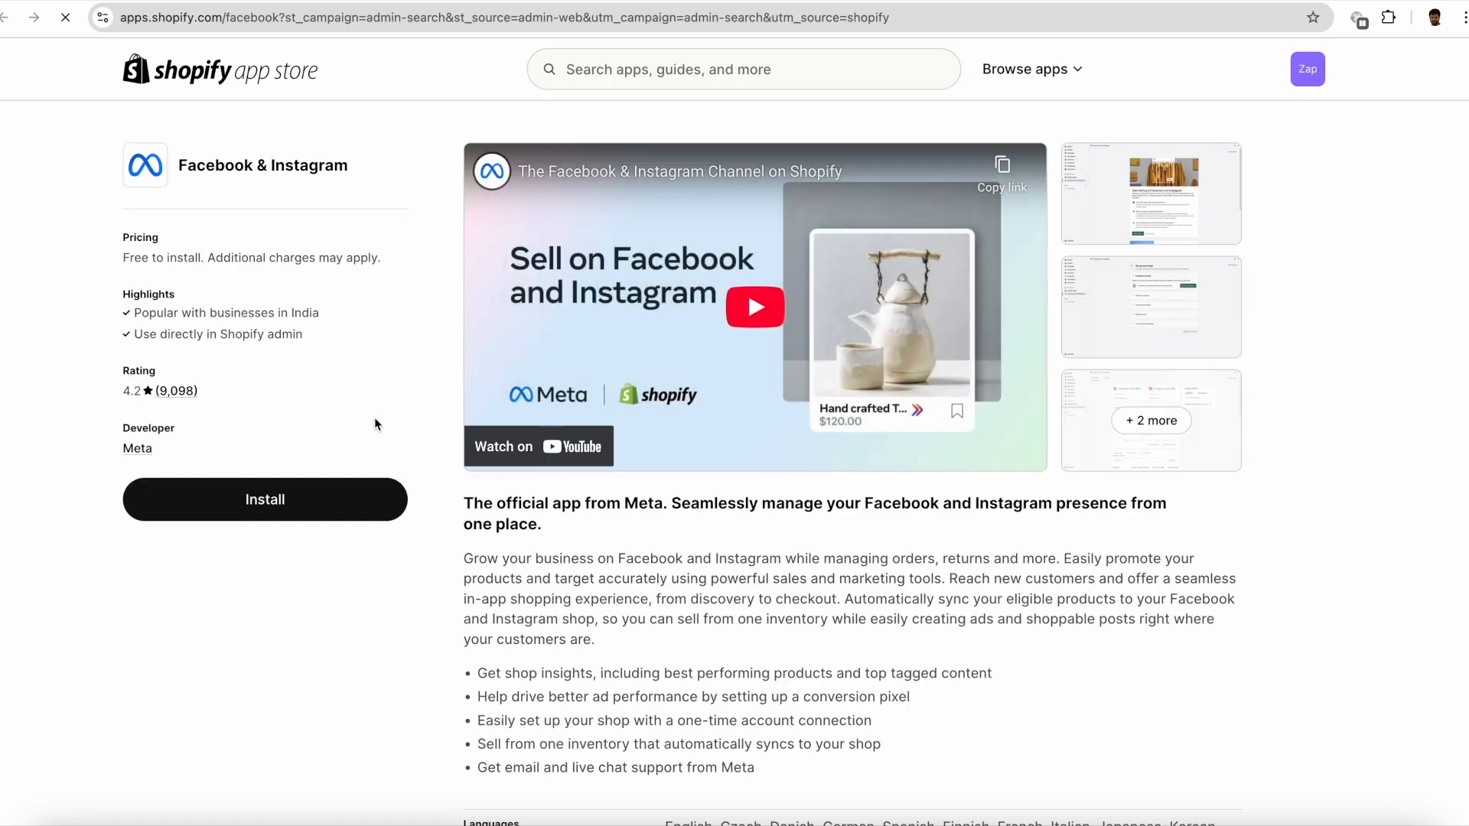
{"action": "left_click", "coordinate": [309, 501]}
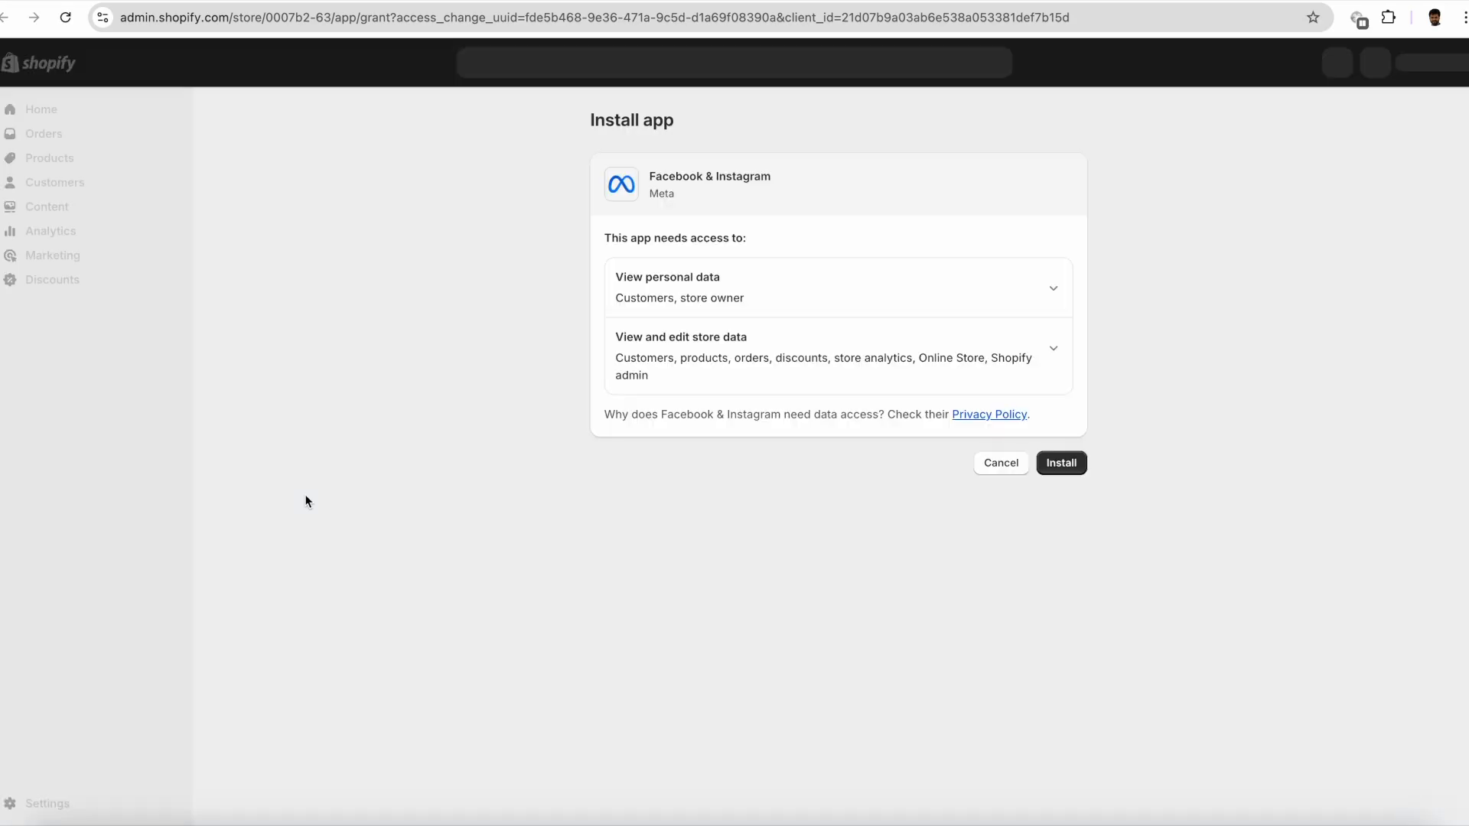
{"action": "left_click", "coordinate": [1069, 465]}
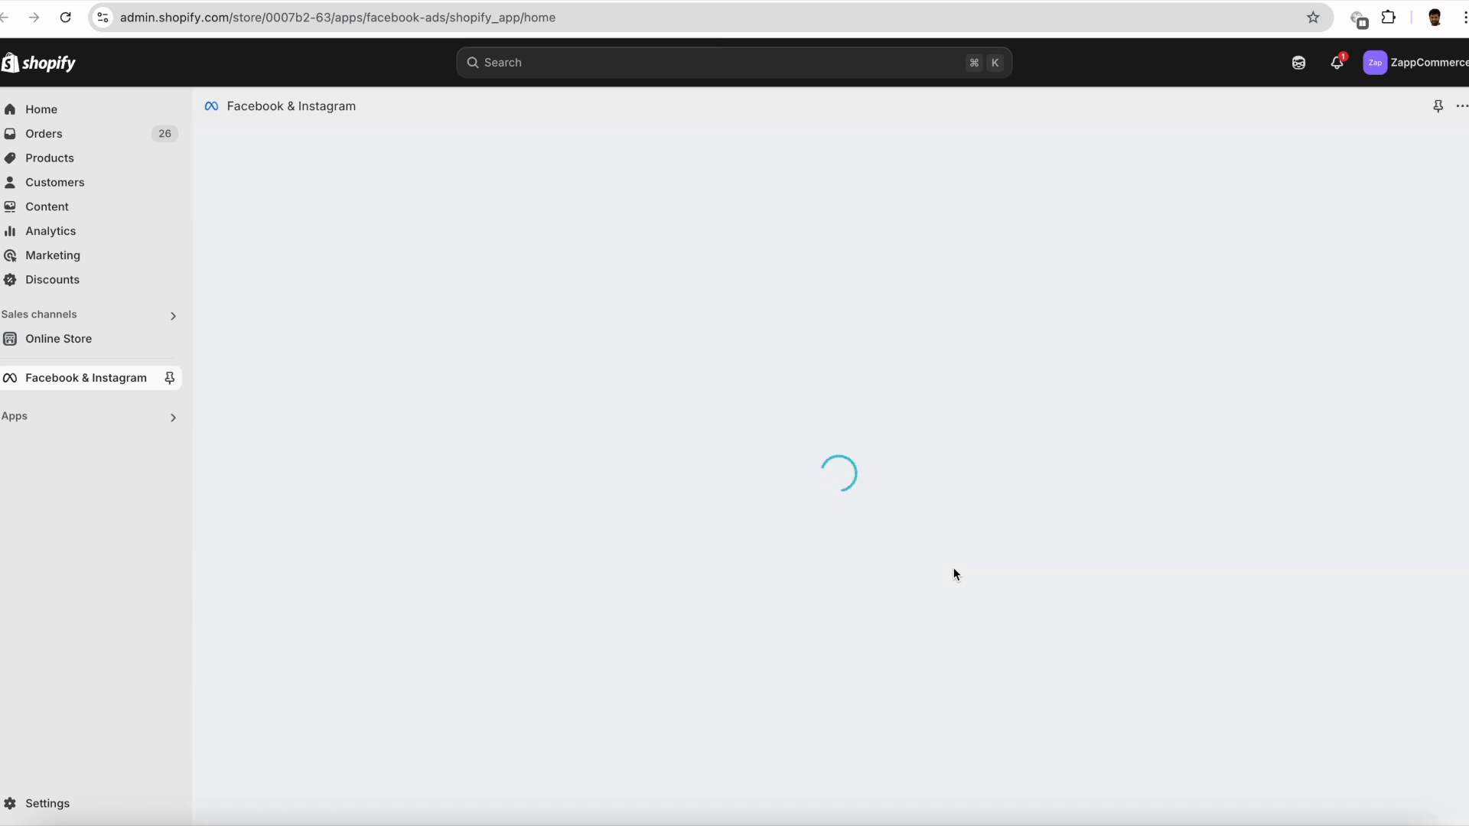
- Start the ads setup, connect the Facebook account by granting Shopify access, and connect the Updatrr business portfolio
{"action": "left_click", "coordinate": [474, 412]}
{"action": "left_click", "coordinate": [1020, 315]}
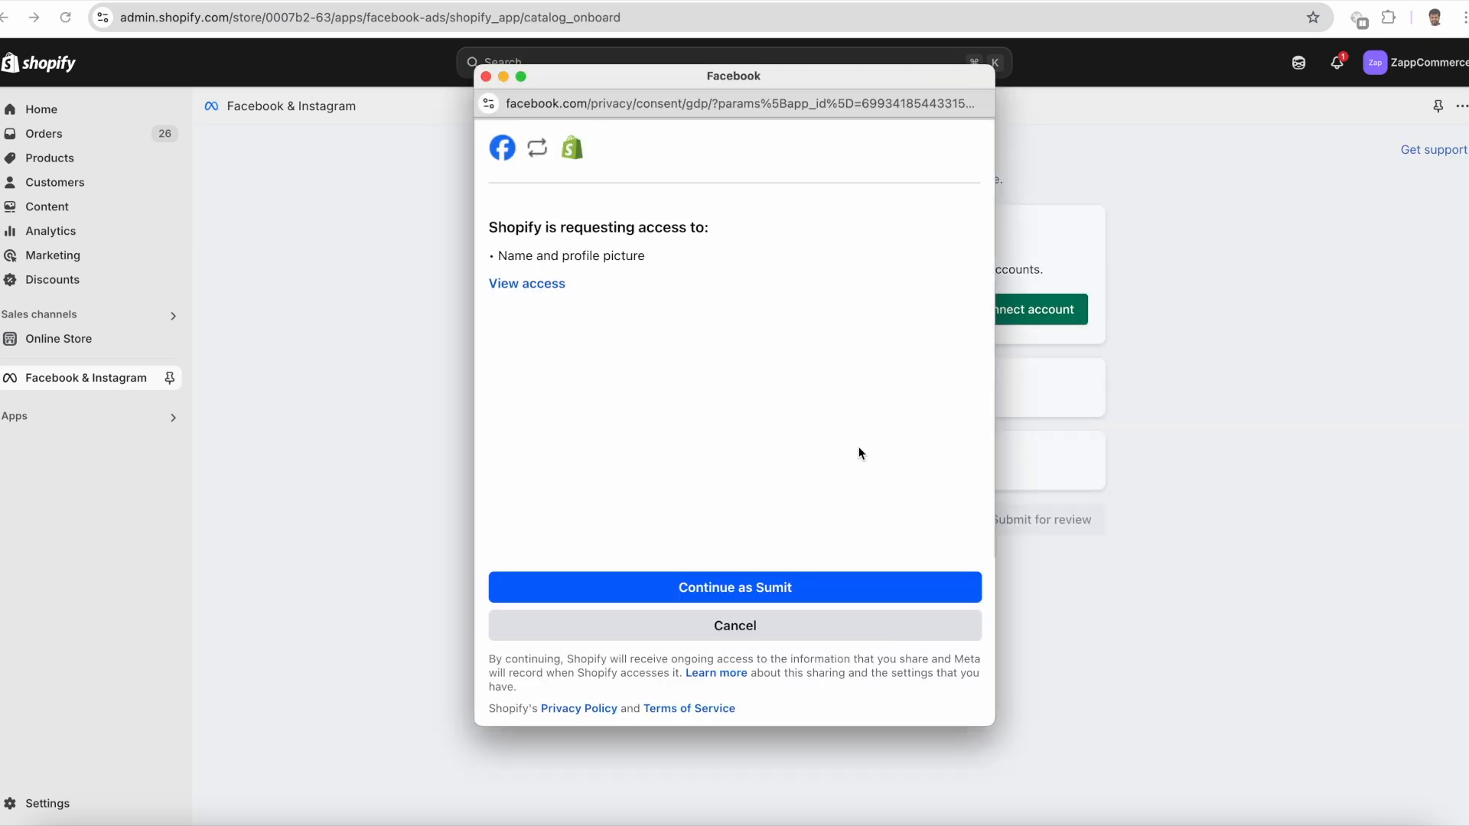
{"action": "left_click", "coordinate": [790, 586]}
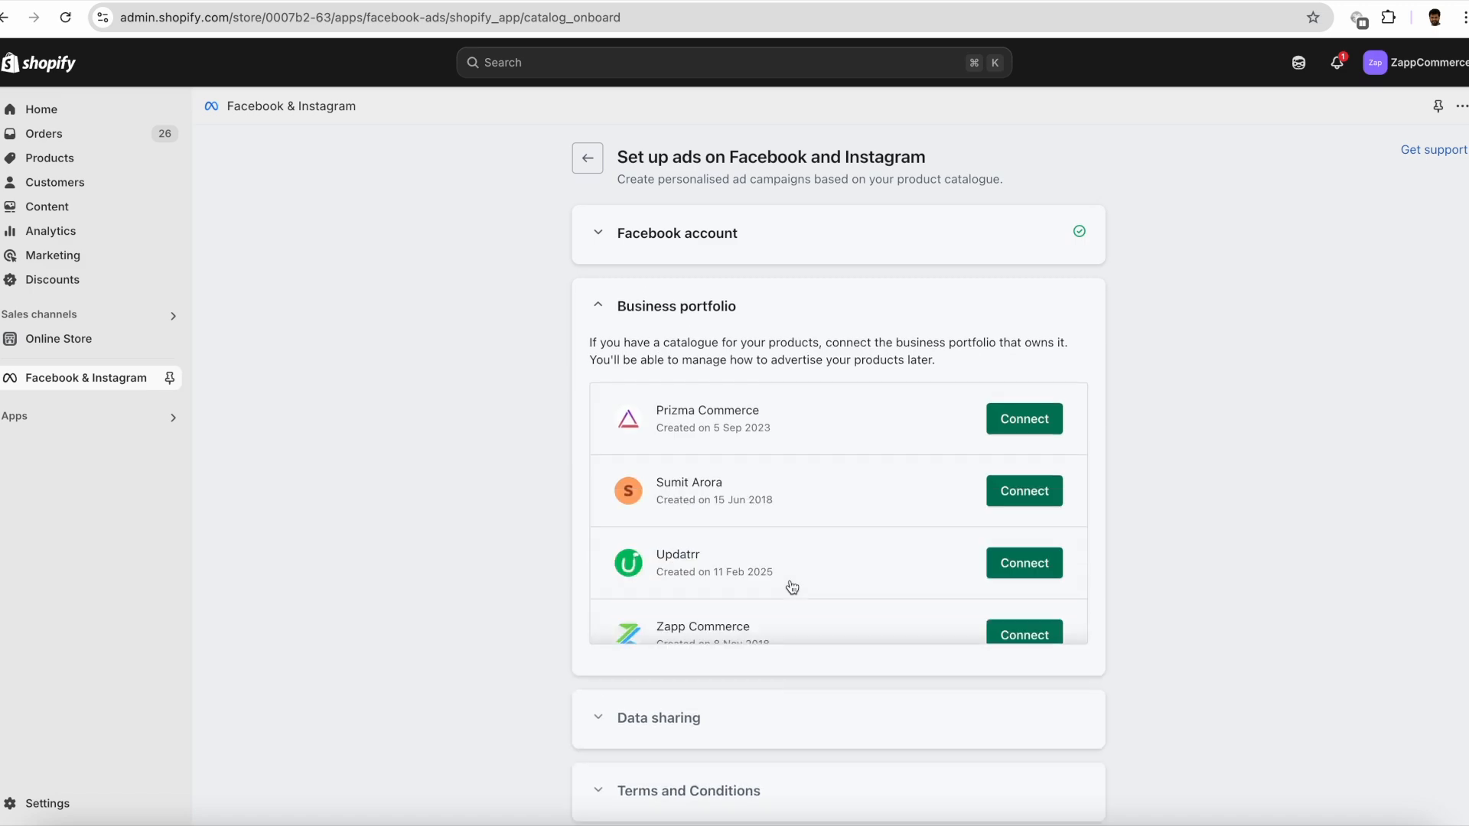
{"action": "scroll", "coordinate": [830, 574], "scroll_direction": "down", "scroll_amount": 2}
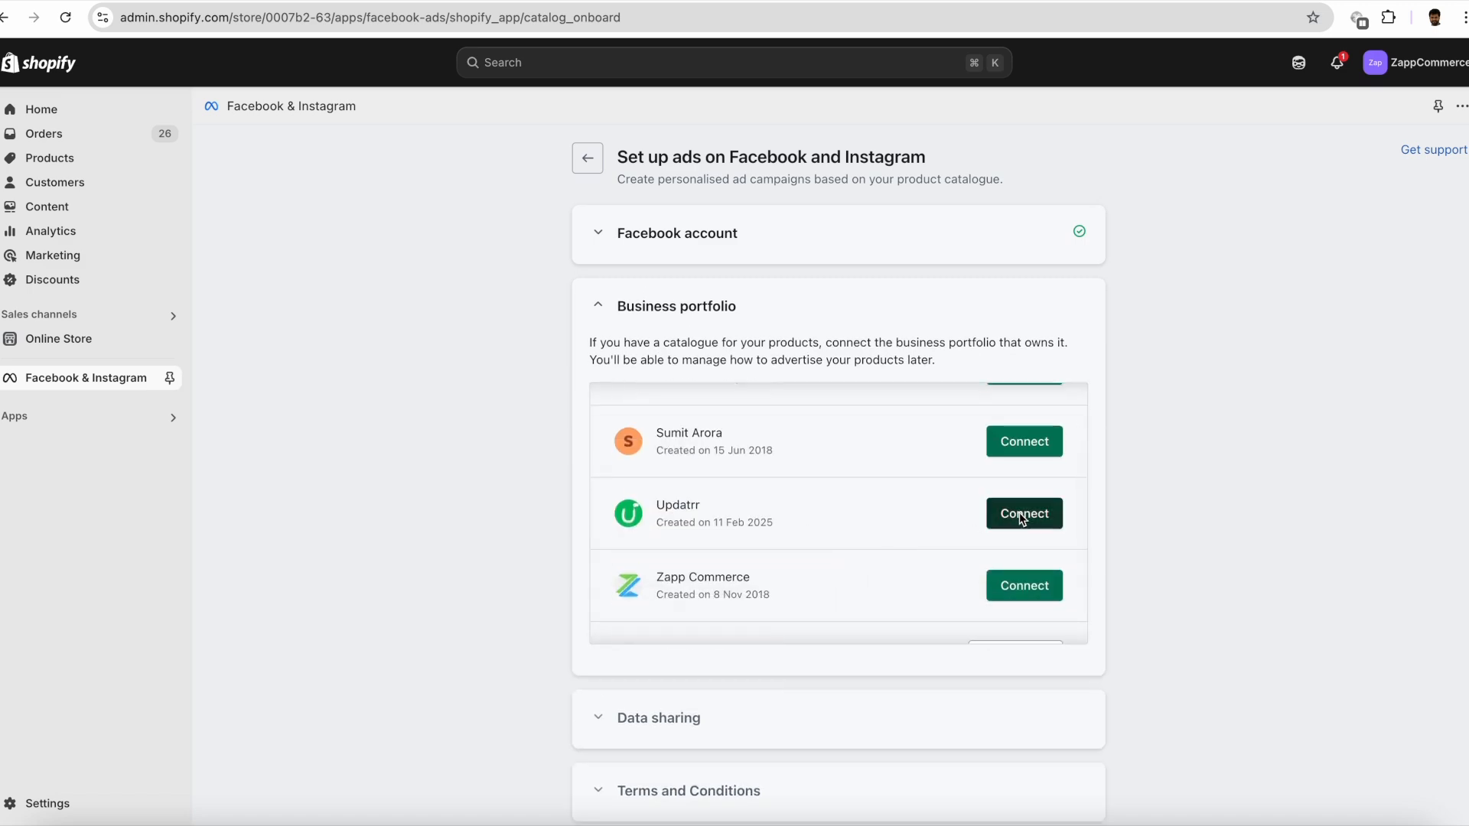
{"action": "left_click", "coordinate": [1022, 515]}
- Enable data sharing with the Enhanced preference, then create a new Meta pixel as its dataset and confirm
{"action": "left_click", "coordinate": [1028, 507]}
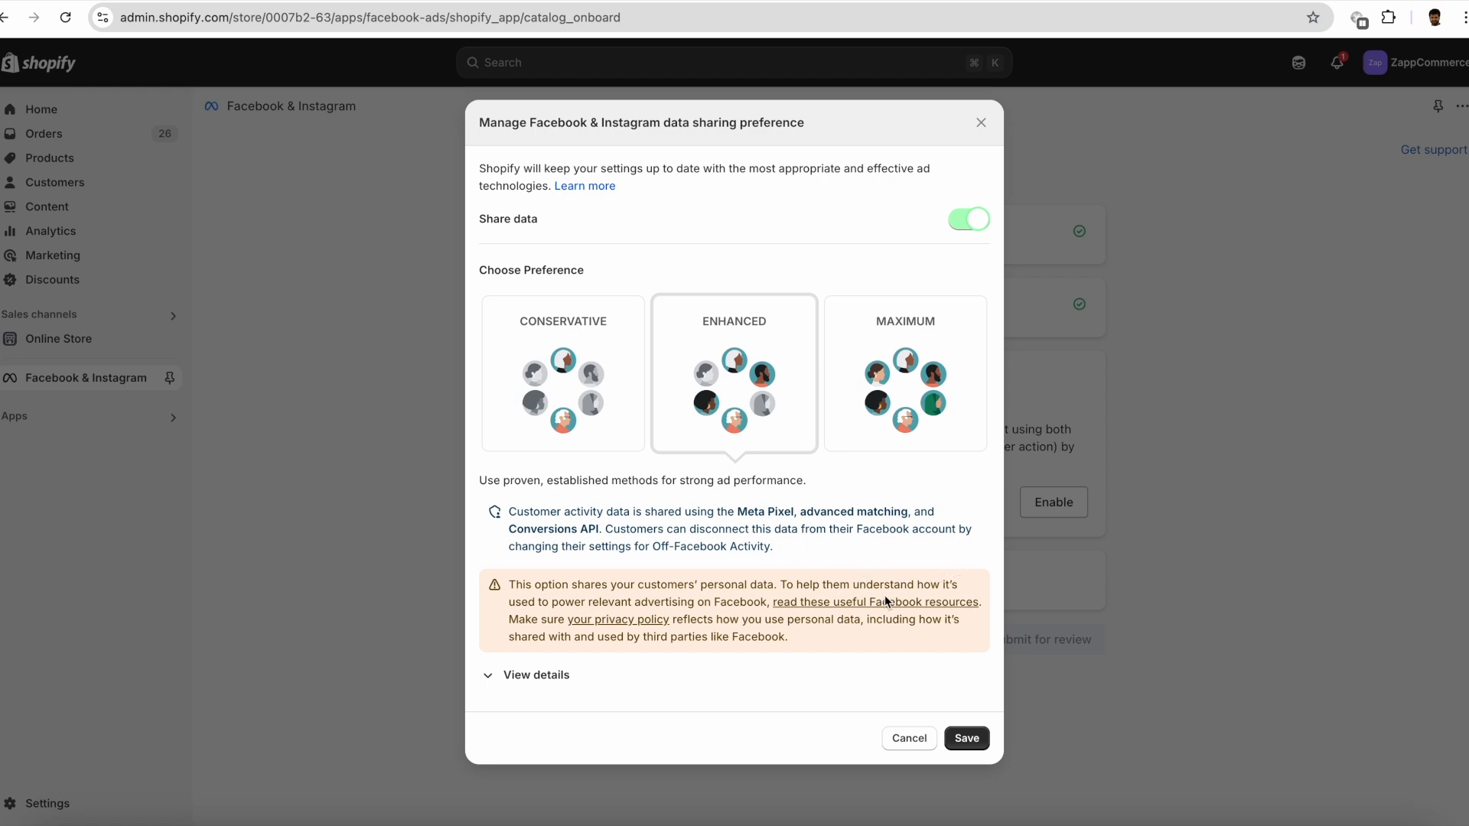
{"action": "left_click", "coordinate": [965, 738]}
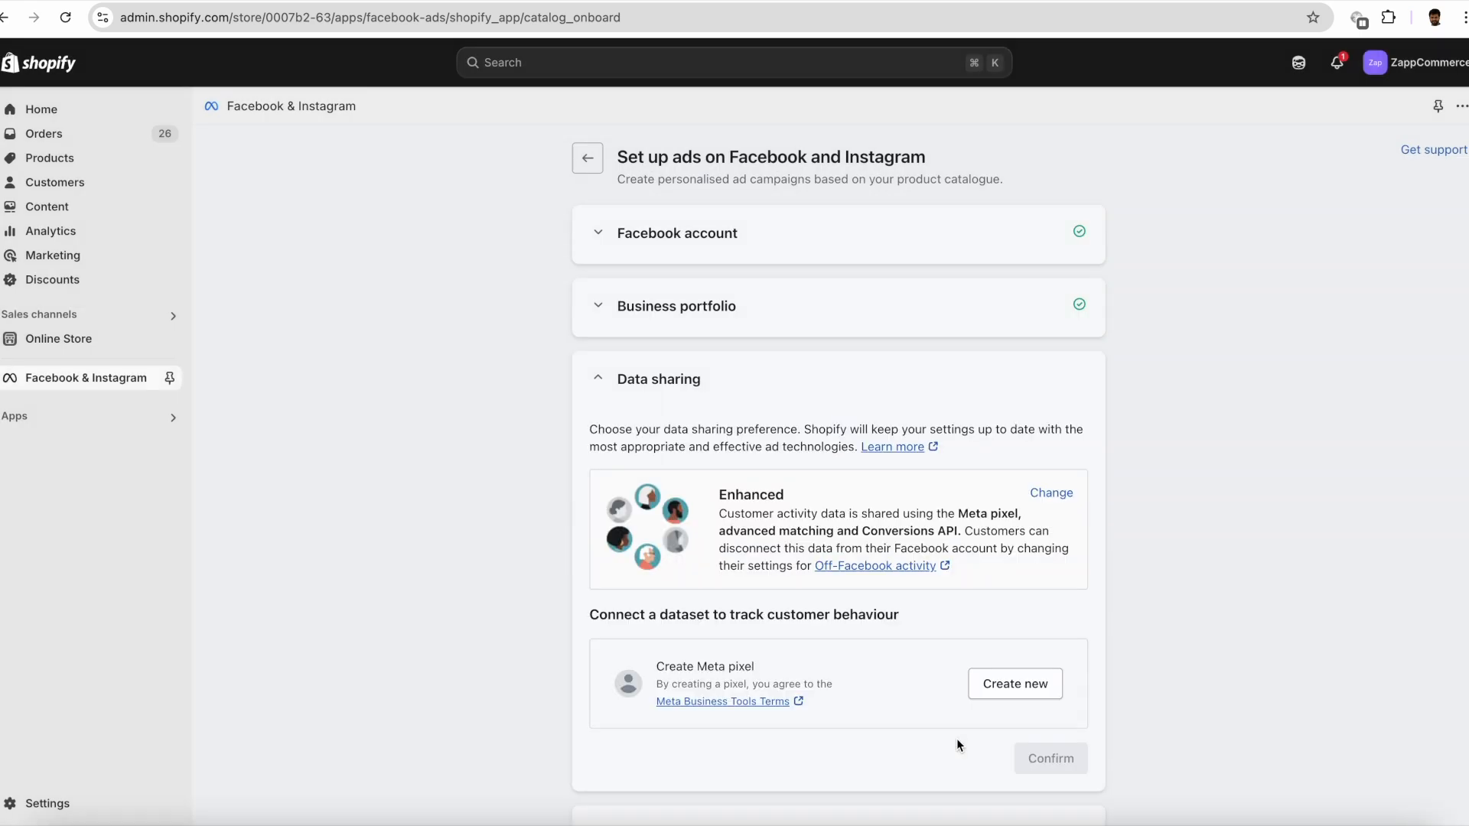
{"action": "scroll", "coordinate": [964, 650], "scroll_direction": "down", "scroll_amount": 2}
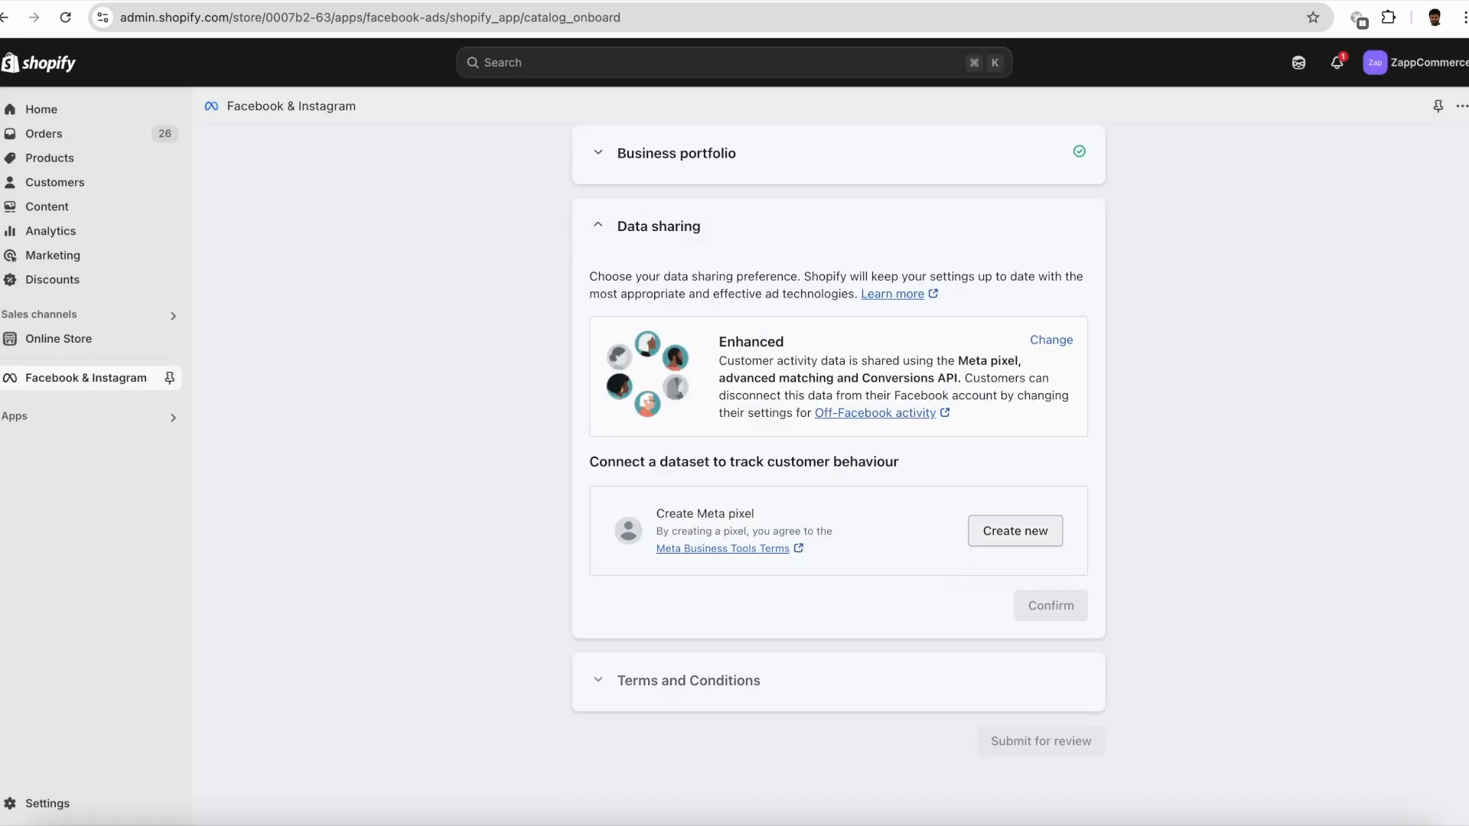
{"action": "left_click", "coordinate": [1015, 533]}
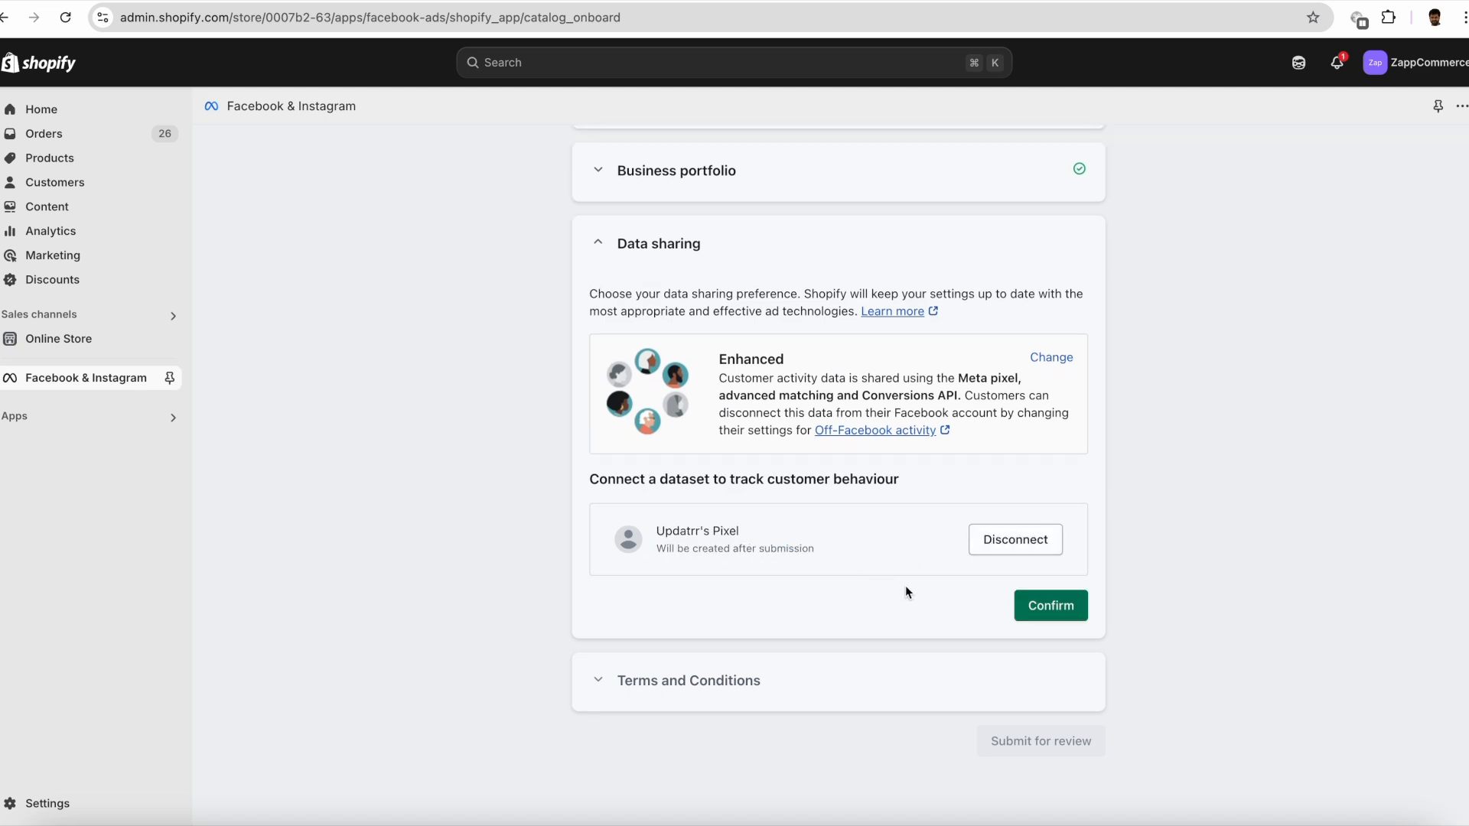
{"action": "left_click", "coordinate": [1045, 606]}
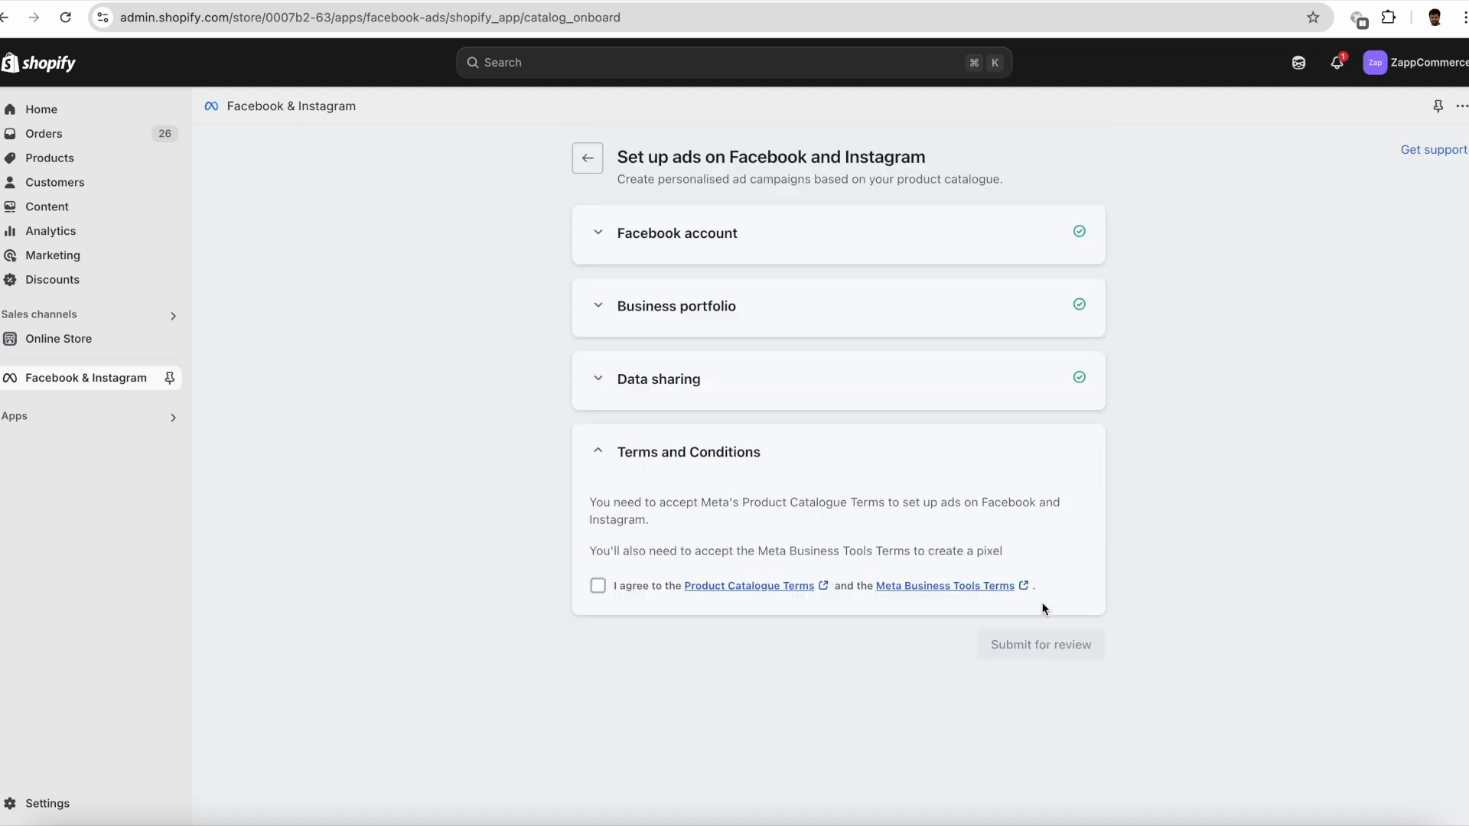
- Agree to the Product Catalogue and Meta Business Tools Terms, submit the setup for review, and expand the connected product catalogue
{"action": "left_click", "coordinate": [598, 587]}
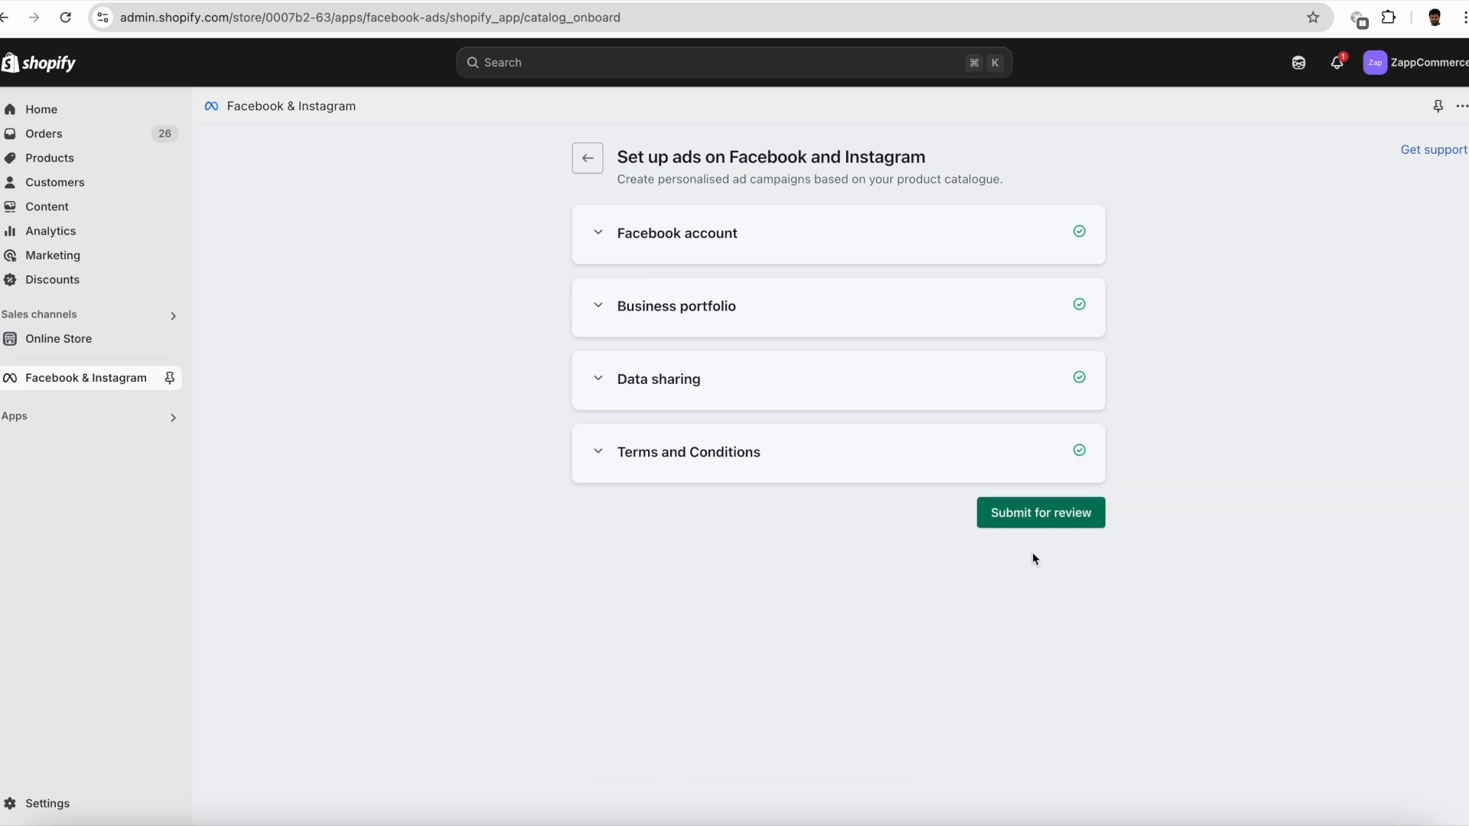
{"action": "left_click", "coordinate": [1026, 517]}
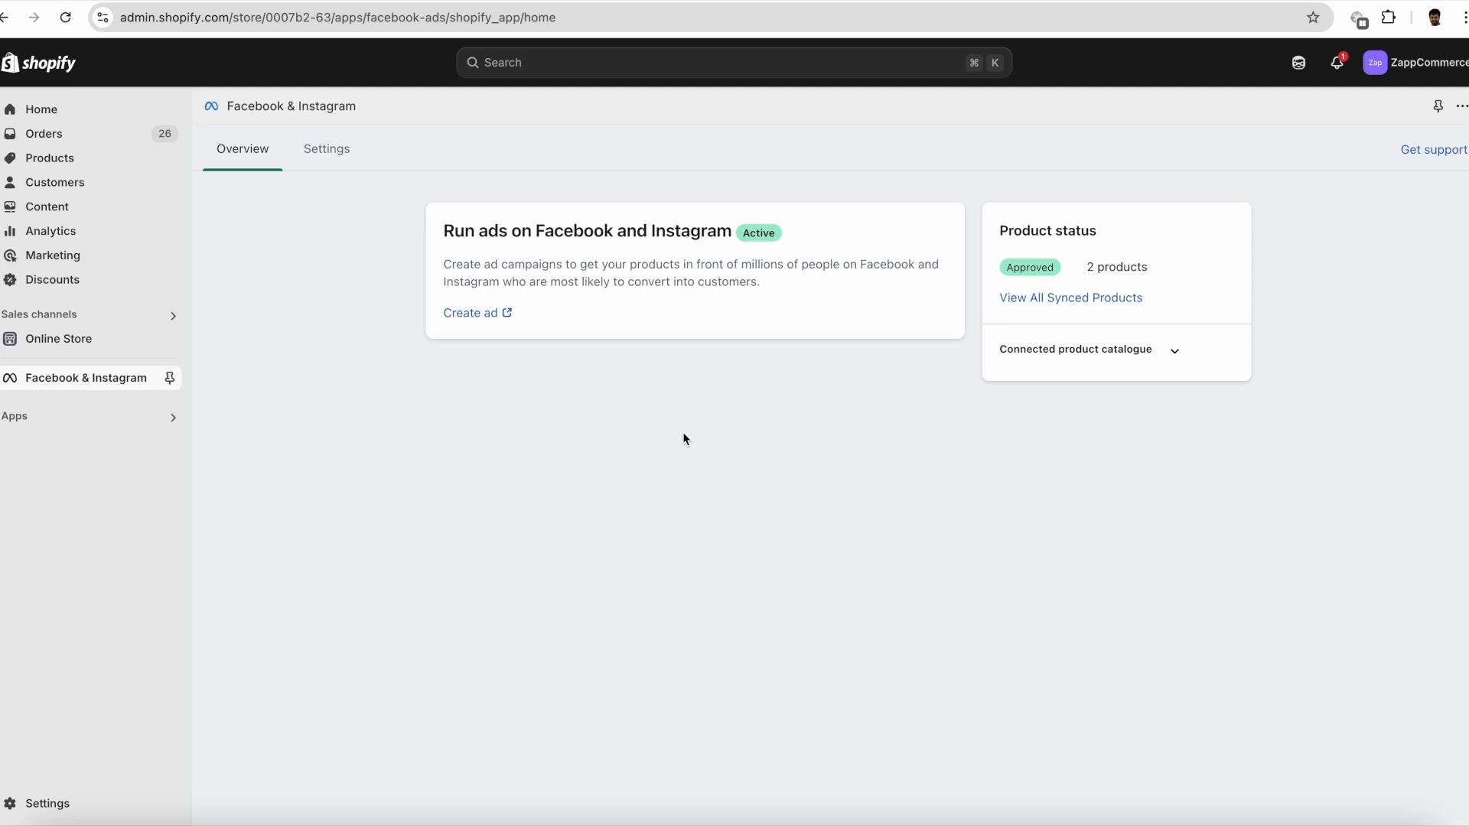
{"action": "left_click", "coordinate": [1174, 351]}
- Open Meta Business Suite at business.facebook.com in a new browser tab
{"action": "key", "text": "super+t"}
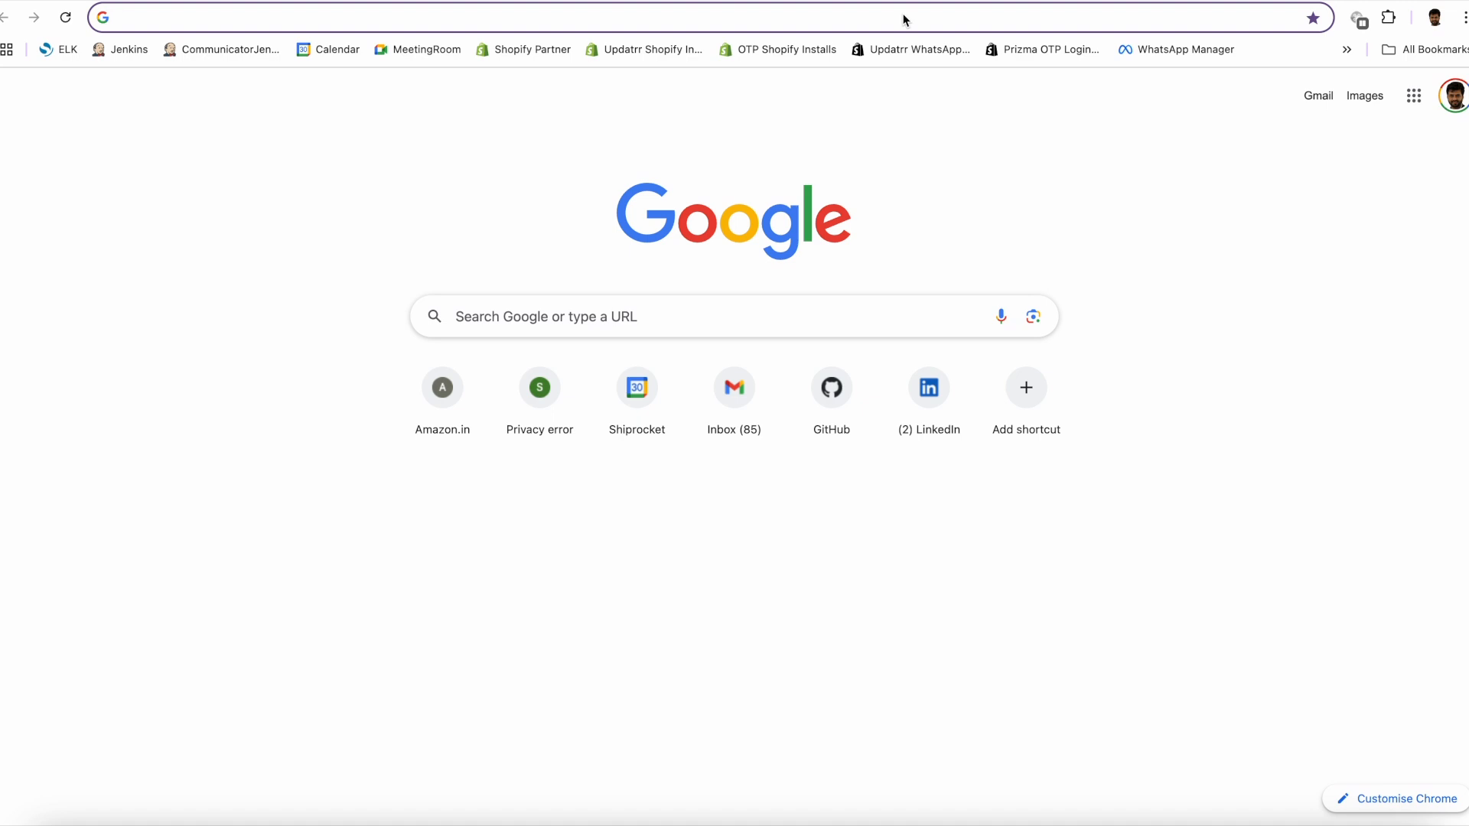
{"action": "left_click", "coordinate": [902, 14]}
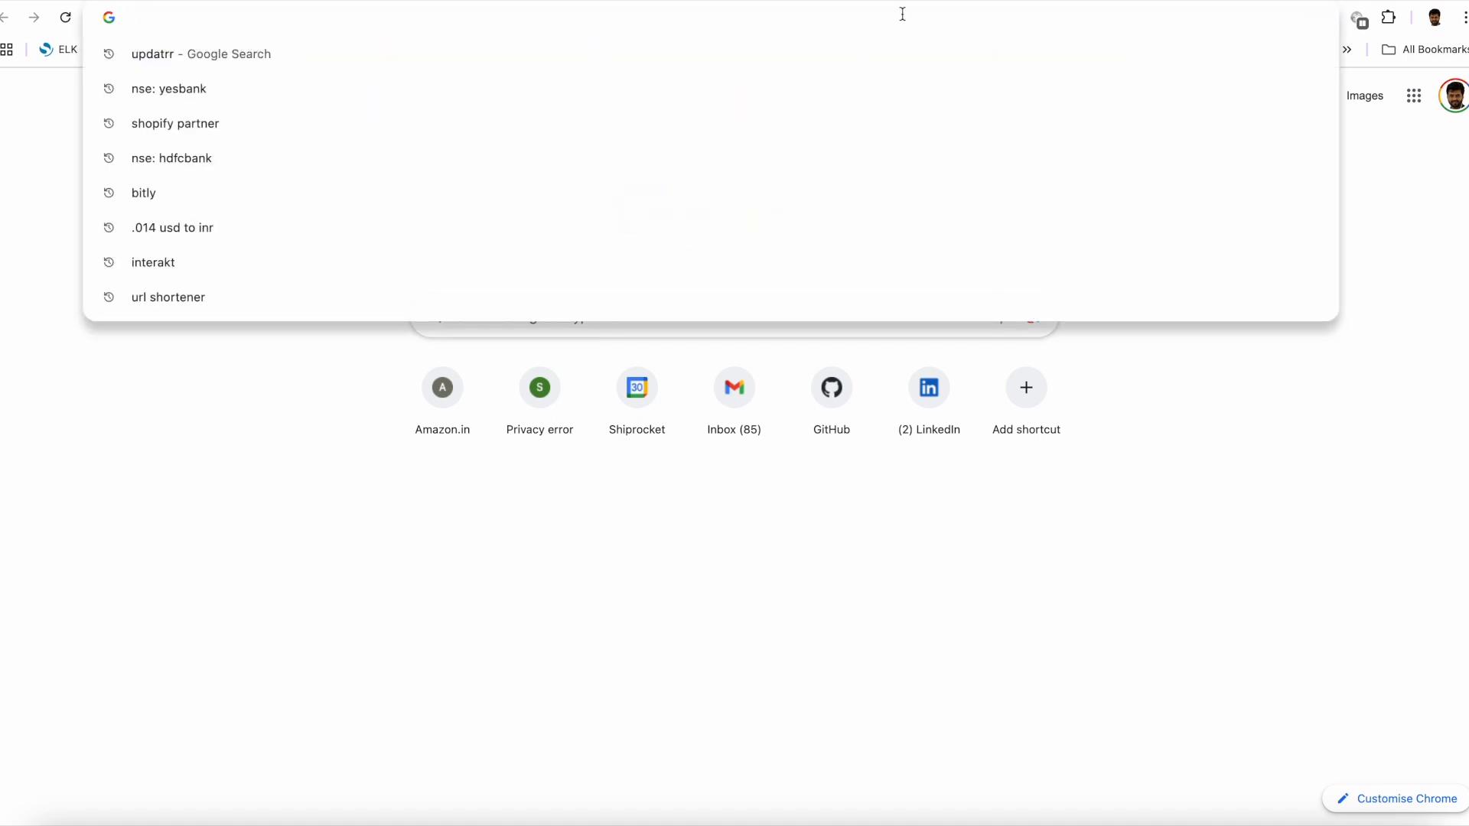
{"action": "type", "text": "business.facebook.com"}
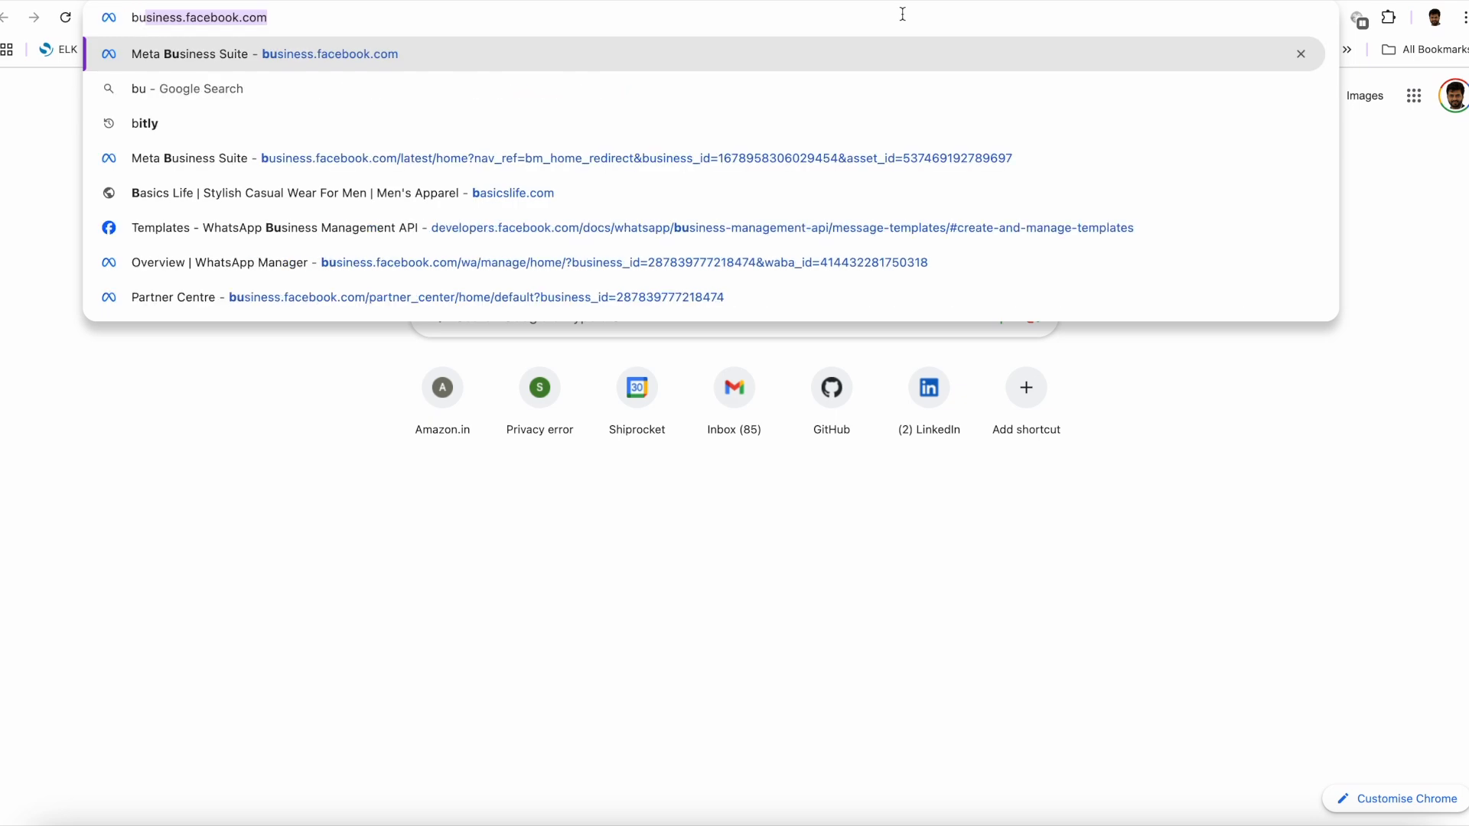
{"action": "key", "text": "Return"}
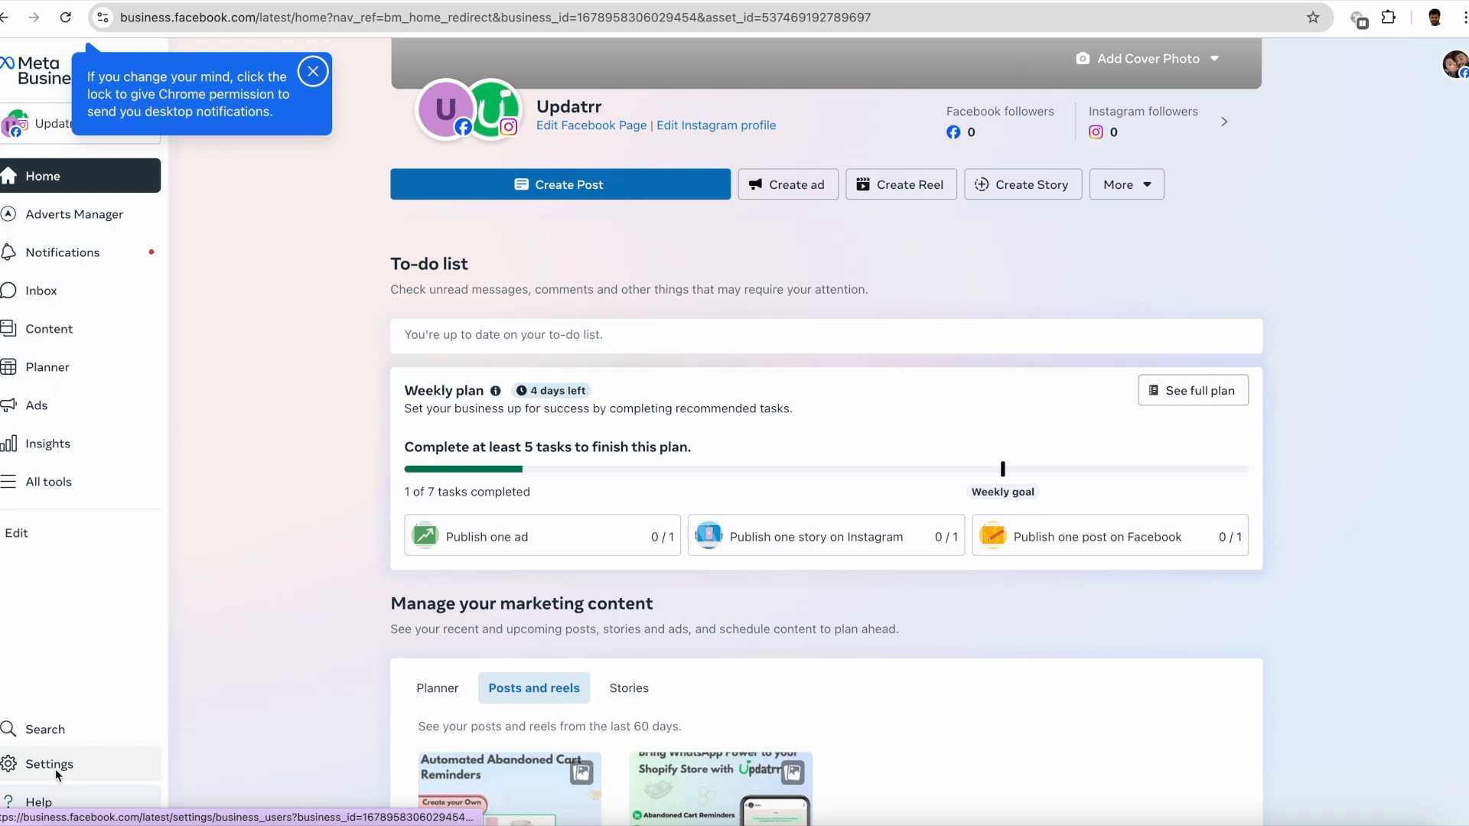
- Open the Catalogues data source in the Updatrr portfolio's settings and examine the Shopify Product Catalog overview
{"action": "left_click", "coordinate": [53, 765]}
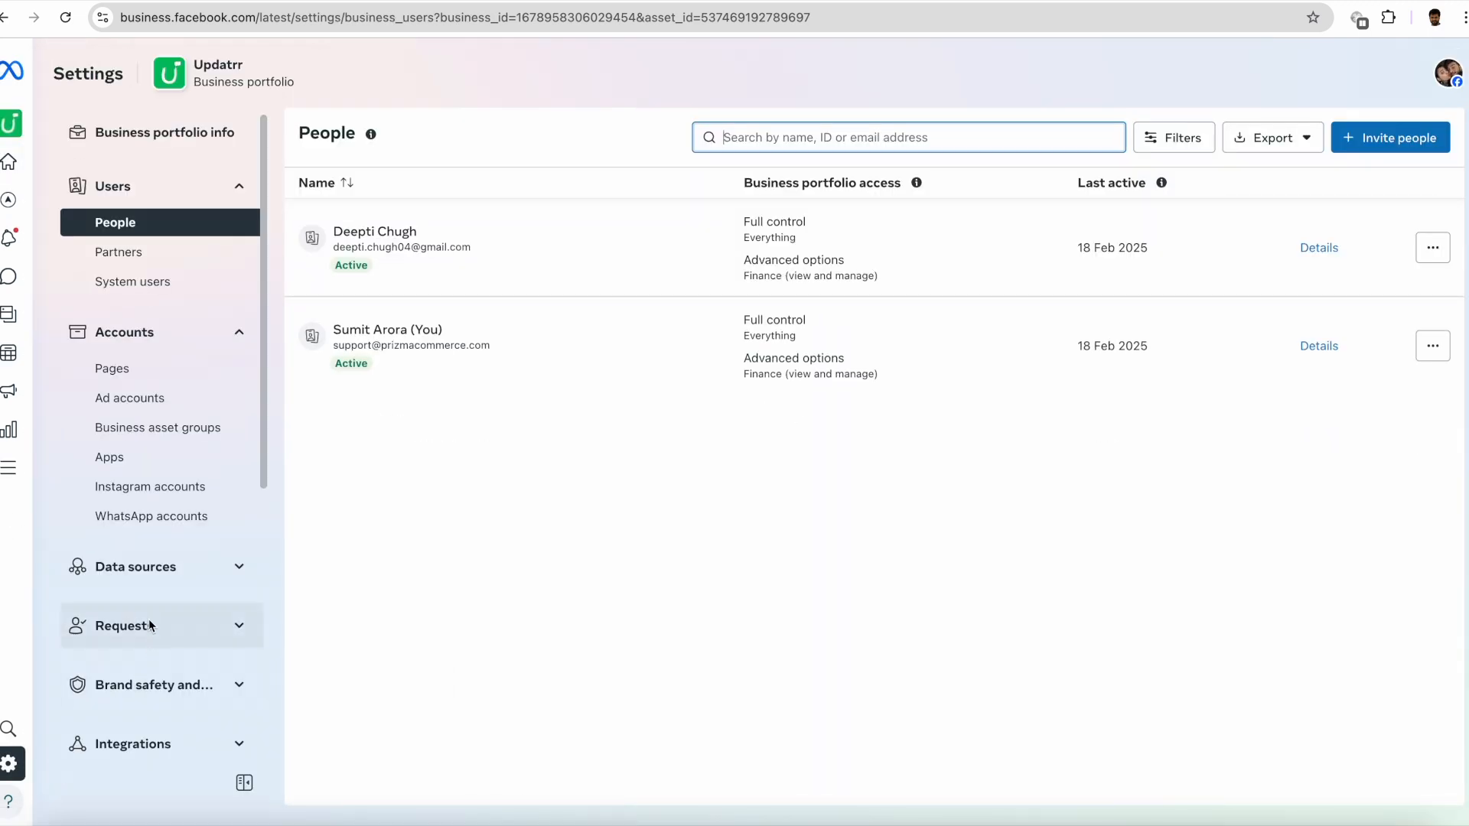
{"action": "left_click", "coordinate": [150, 566]}
{"action": "left_click", "coordinate": [129, 604]}
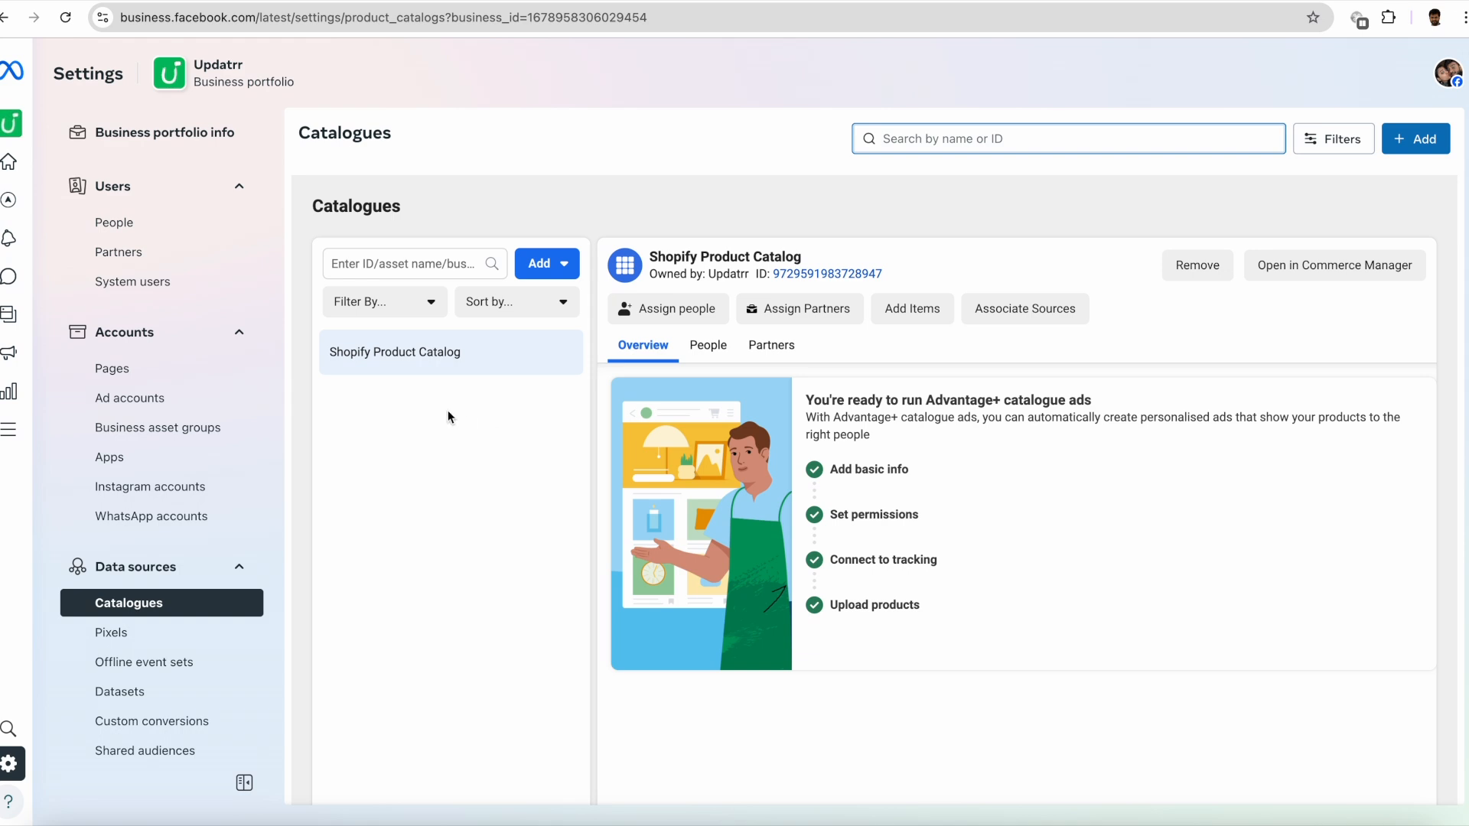
{"action": "scroll", "coordinate": [519, 498], "scroll_direction": "down", "scroll_amount": 2}
{"action": "scroll", "coordinate": [520, 494], "scroll_direction": "down", "scroll_amount": 1}
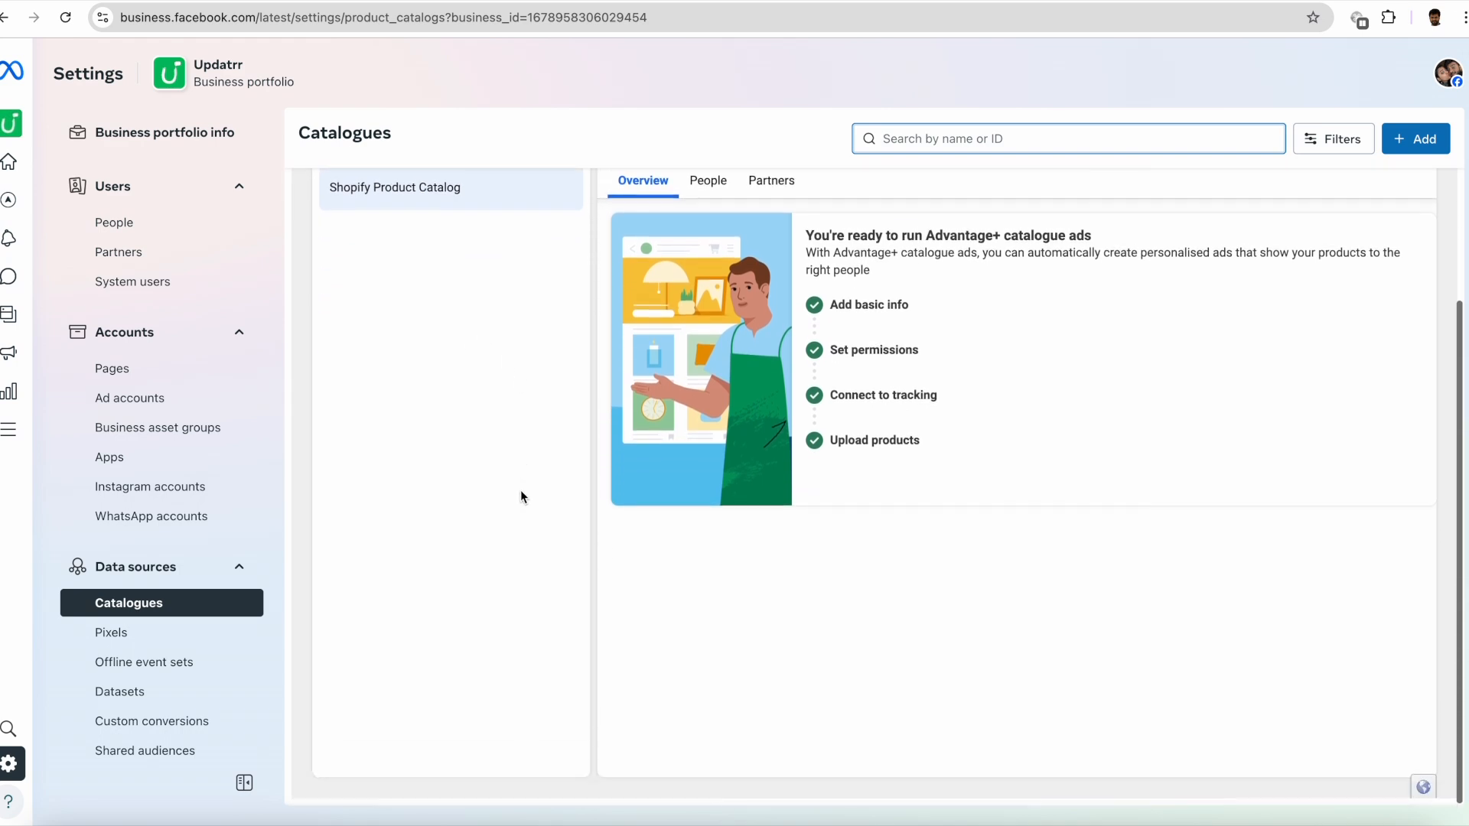
{"action": "scroll", "coordinate": [520, 493], "scroll_direction": "up", "scroll_amount": 2}
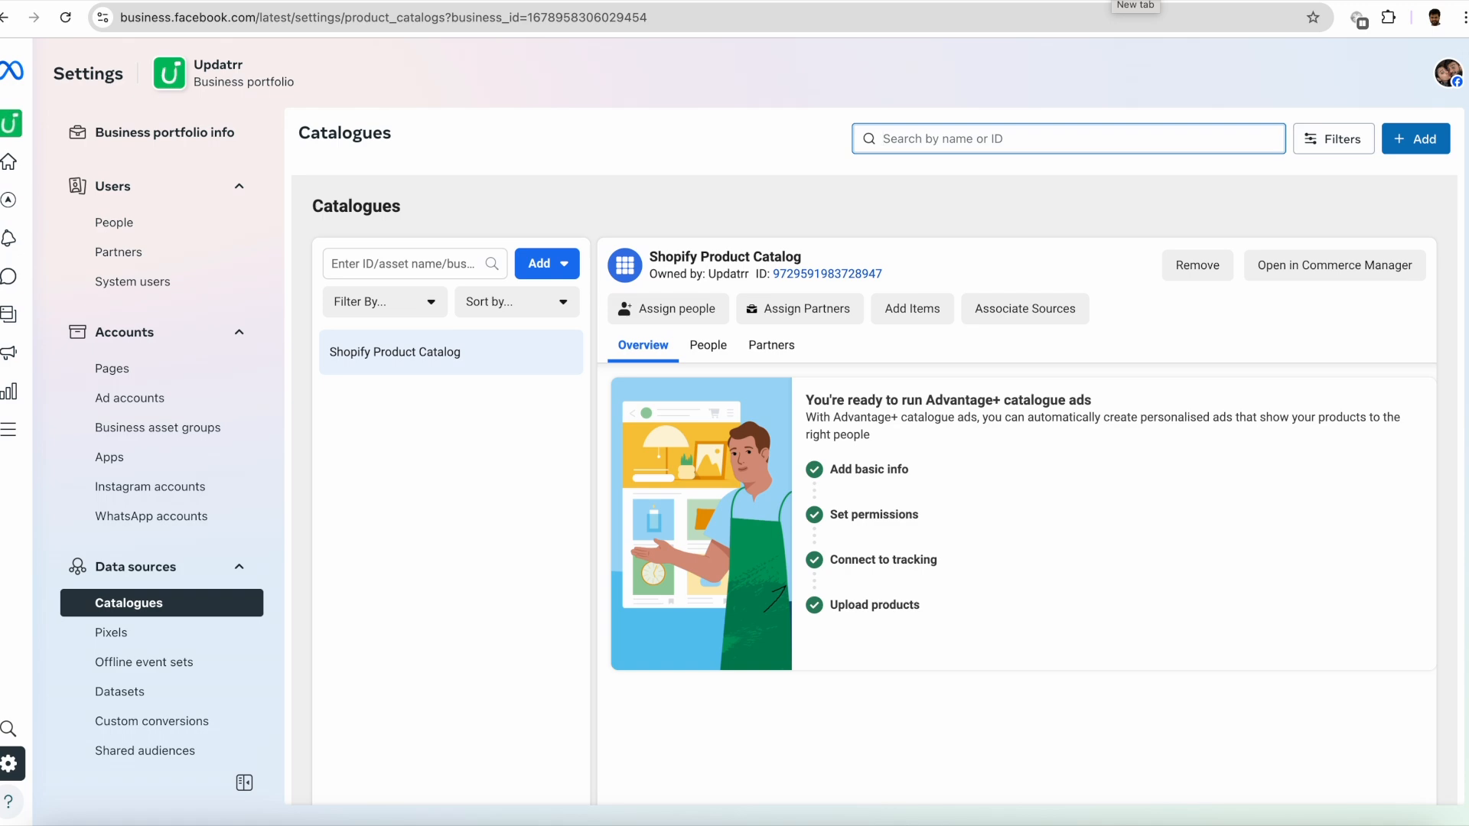
- Open WhatsApp Manager from the bookmarks in a new tab and switch to the Updatrr business portfolio
{"action": "key", "text": "ctrl+t"}
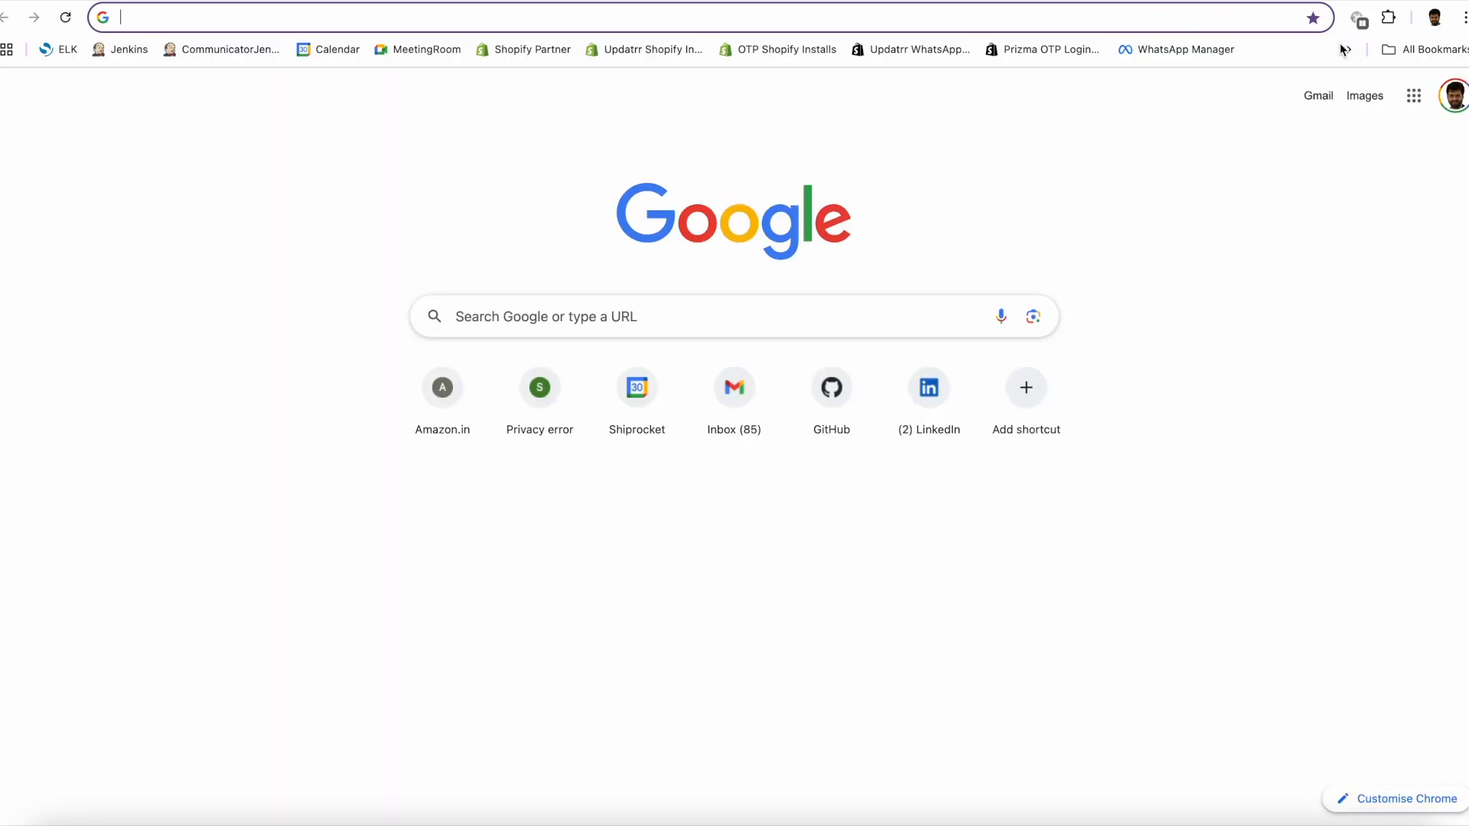
{"action": "left_click", "coordinate": [1347, 51]}
{"action": "left_click", "coordinate": [1174, 53]}
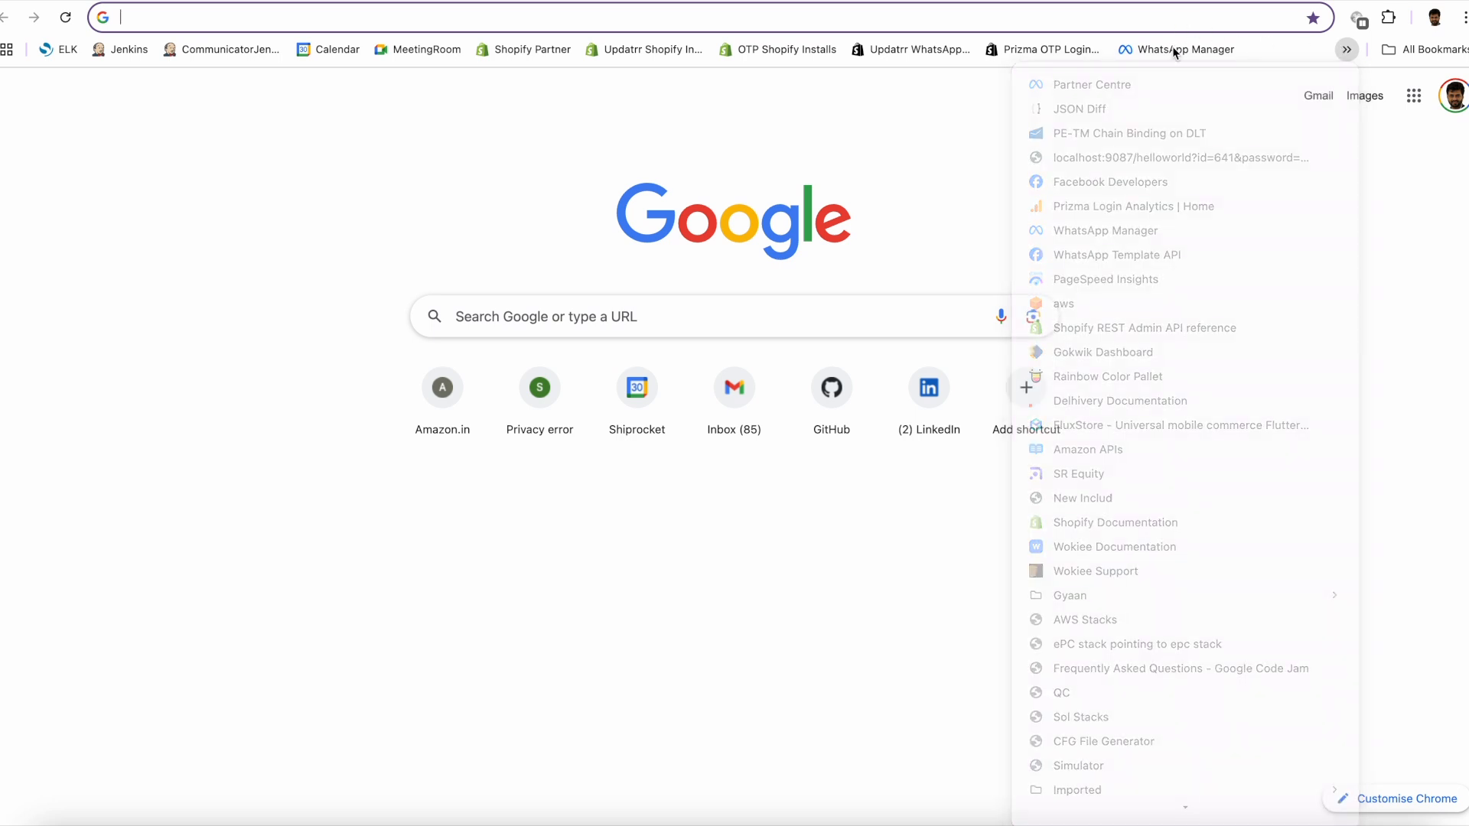
{"action": "left_click", "coordinate": [1151, 52]}
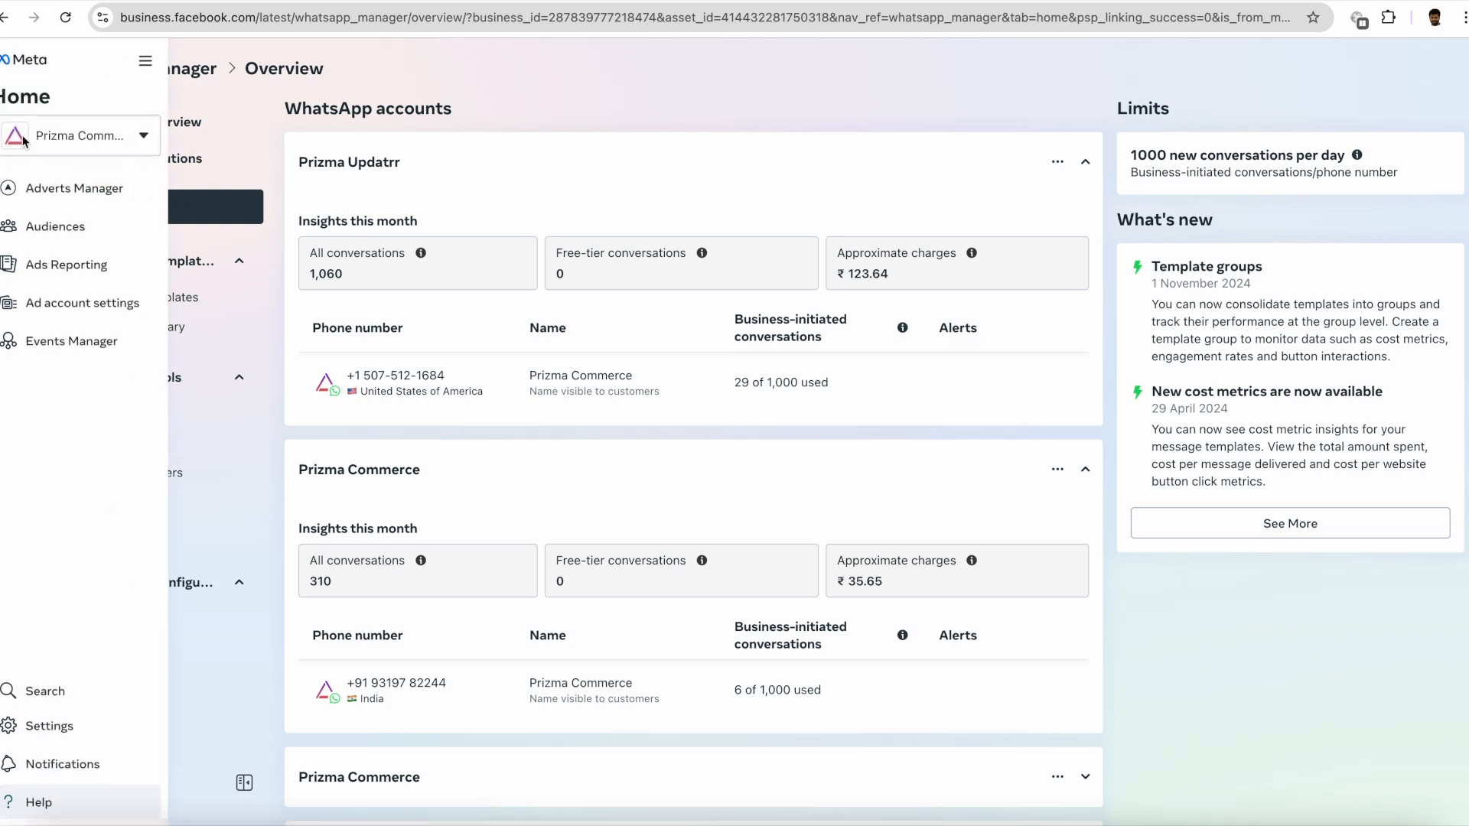
{"action": "left_click", "coordinate": [80, 135]}
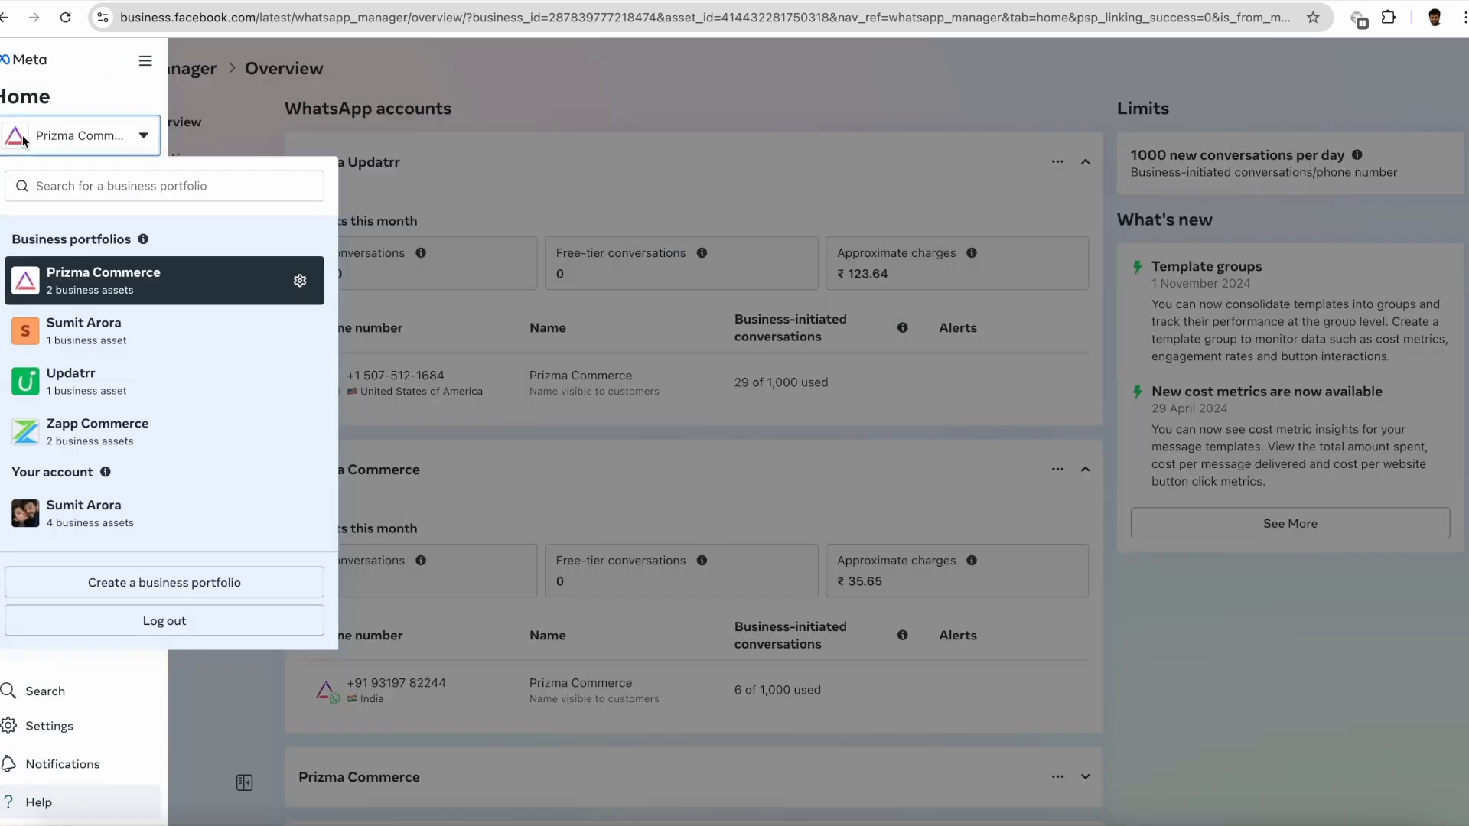
{"action": "left_click", "coordinate": [85, 381]}
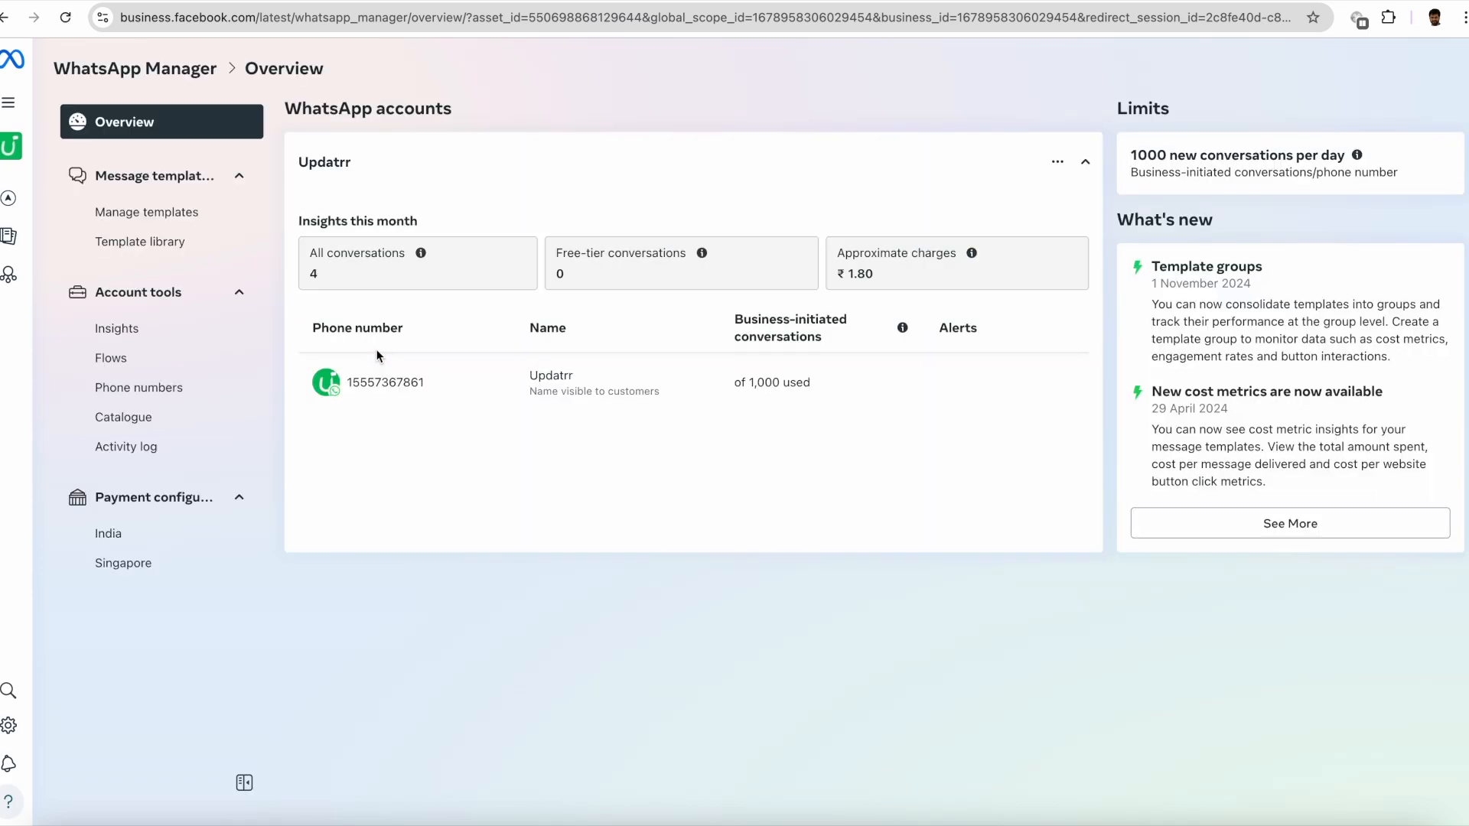
- Connect the Shopify Product Catalog to the WhatsApp account and turn on the catalogue icon in the chat header
{"action": "left_click", "coordinate": [132, 419]}
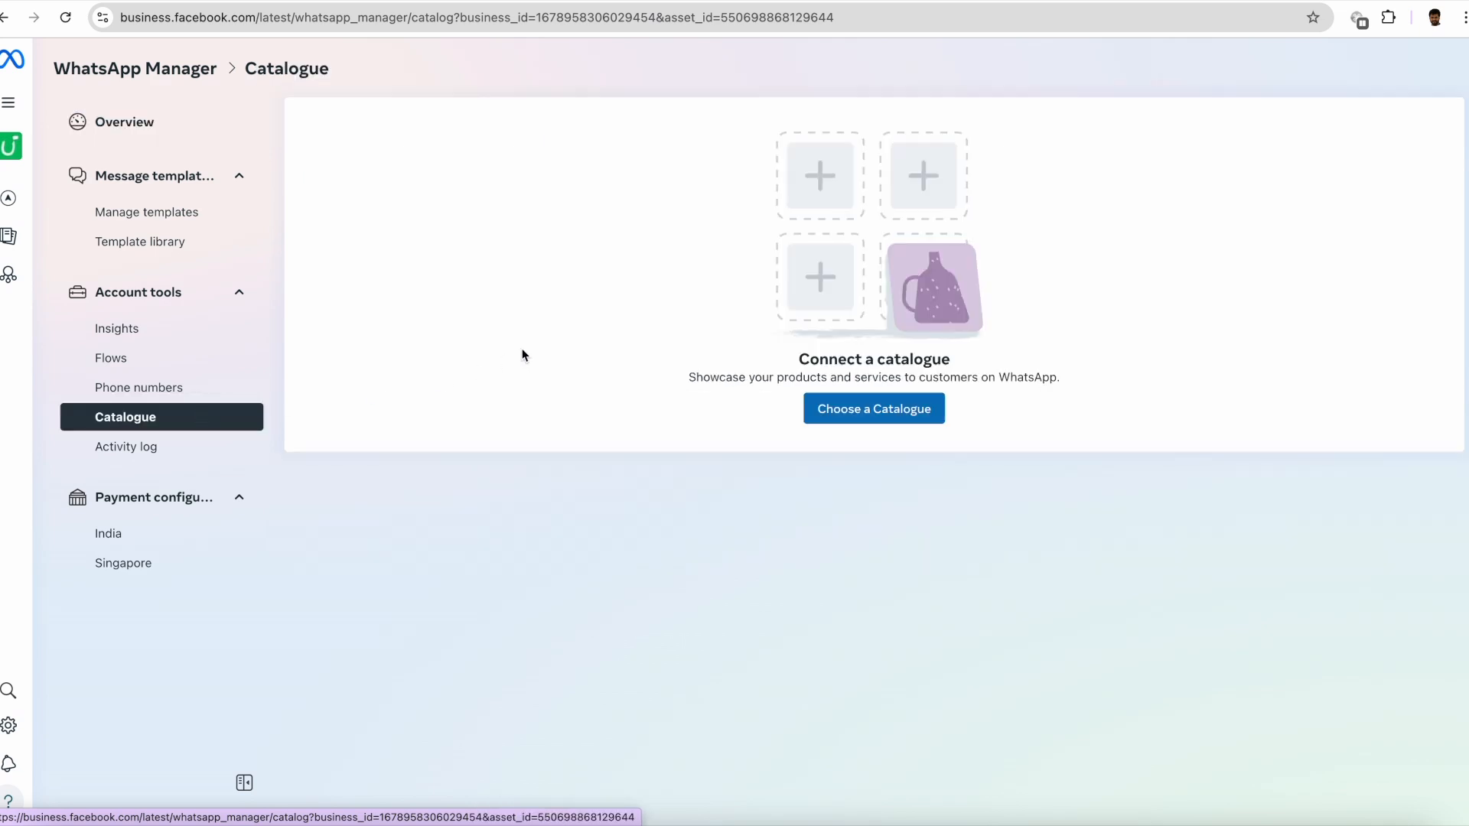
{"action": "left_click", "coordinate": [864, 413]}
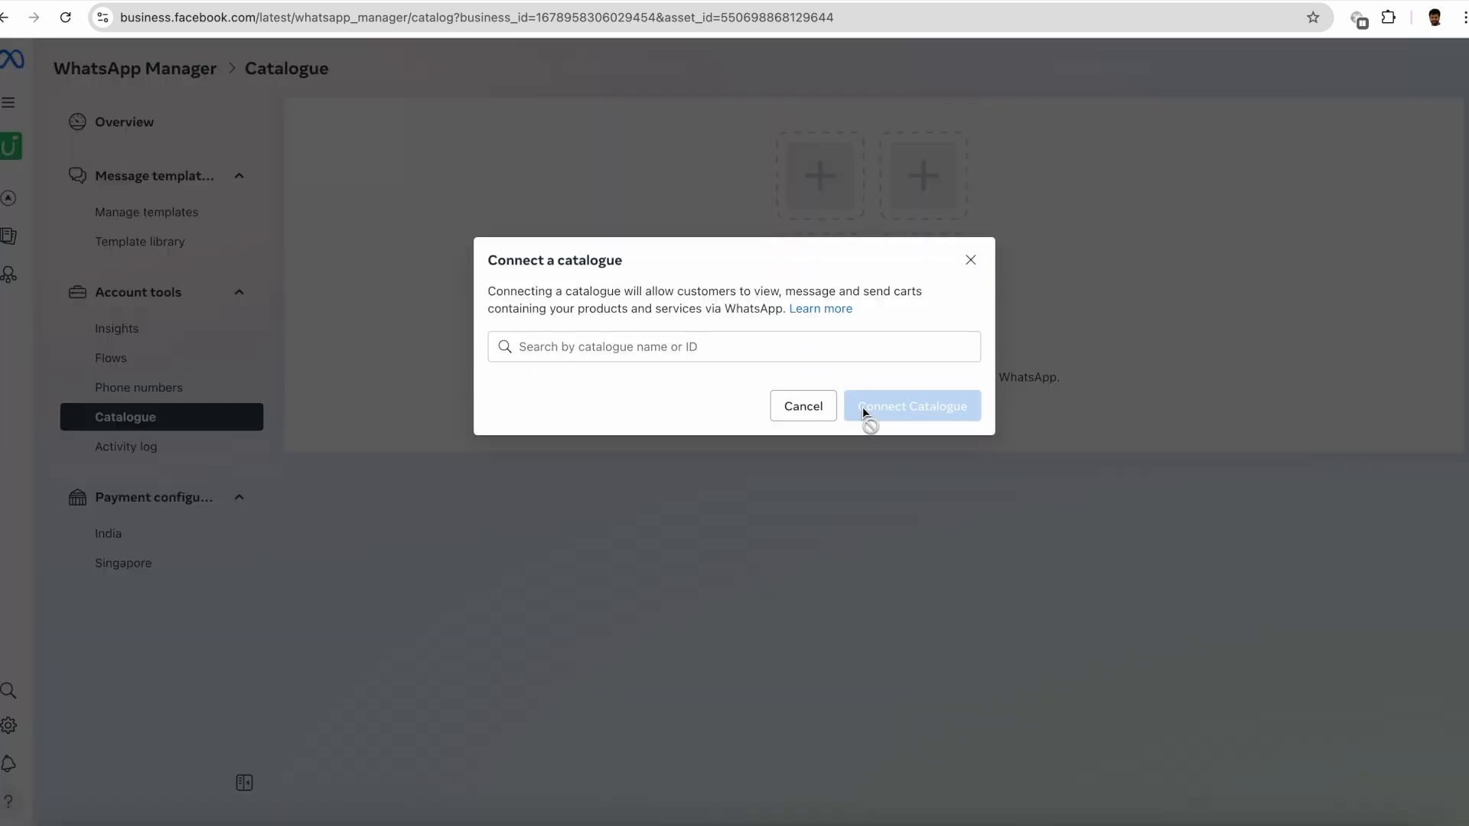
{"action": "left_click", "coordinate": [806, 353]}
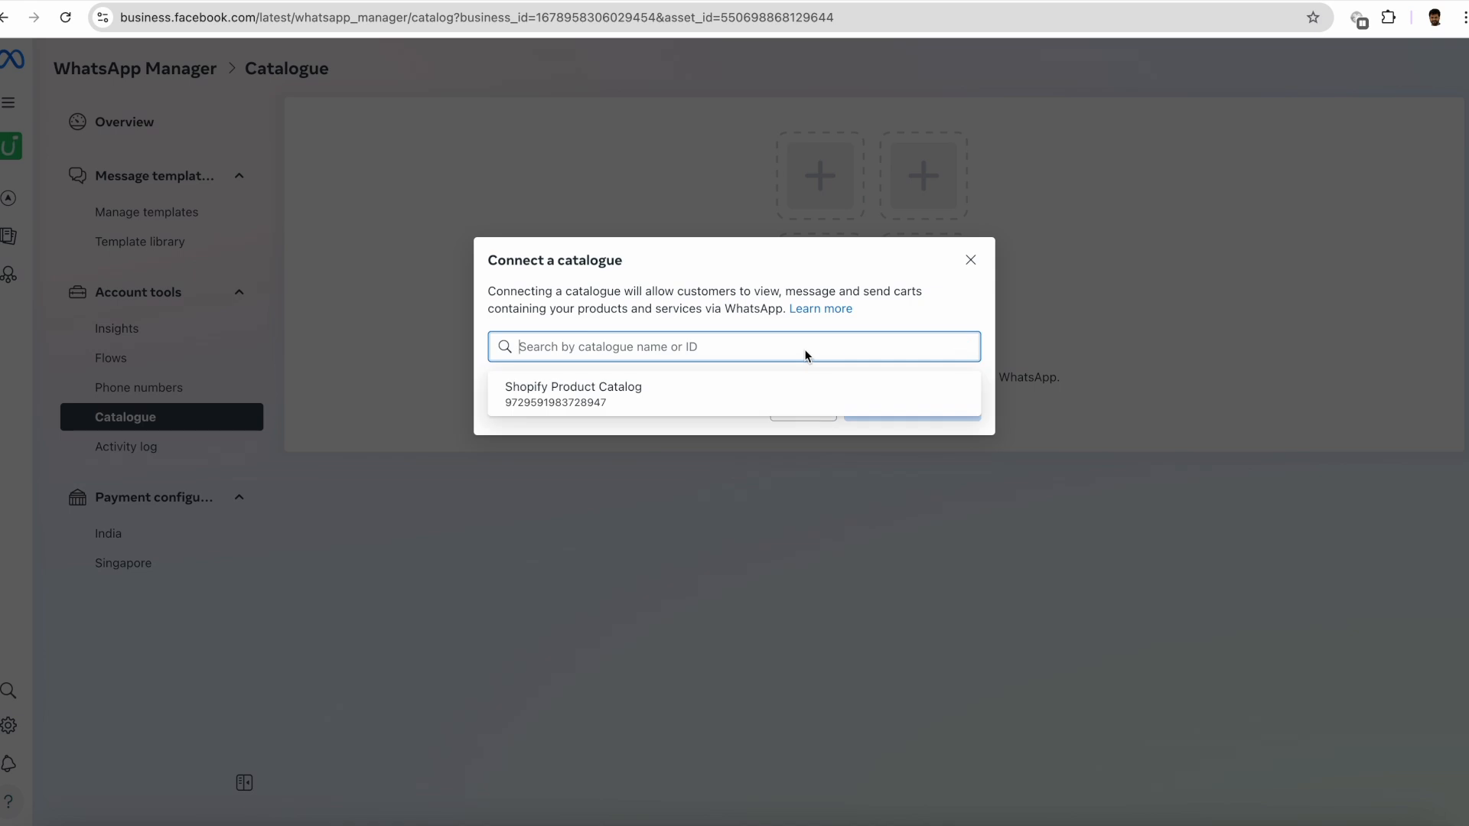
{"action": "left_click", "coordinate": [594, 393]}
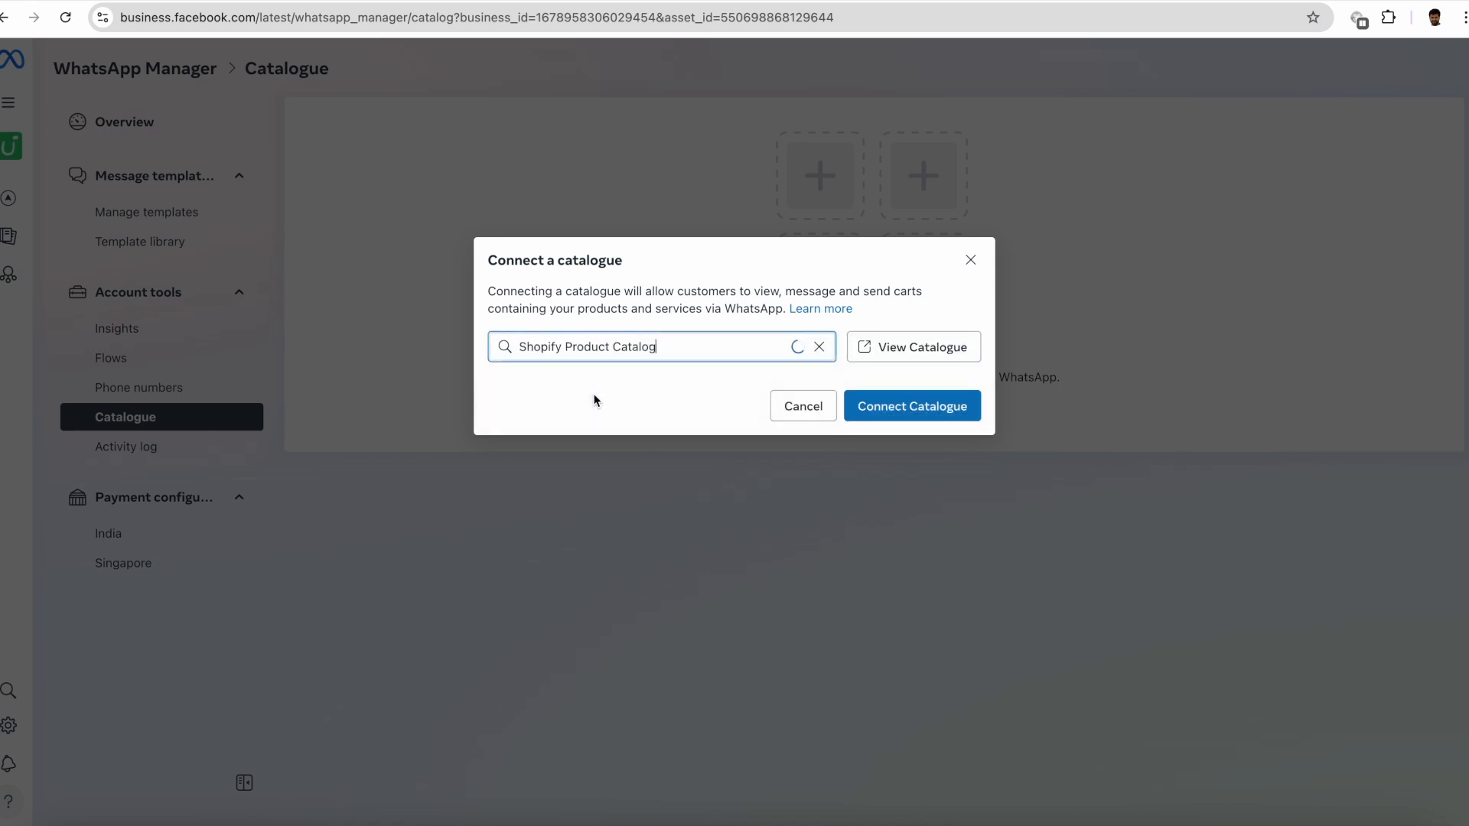
{"action": "left_click", "coordinate": [905, 411]}
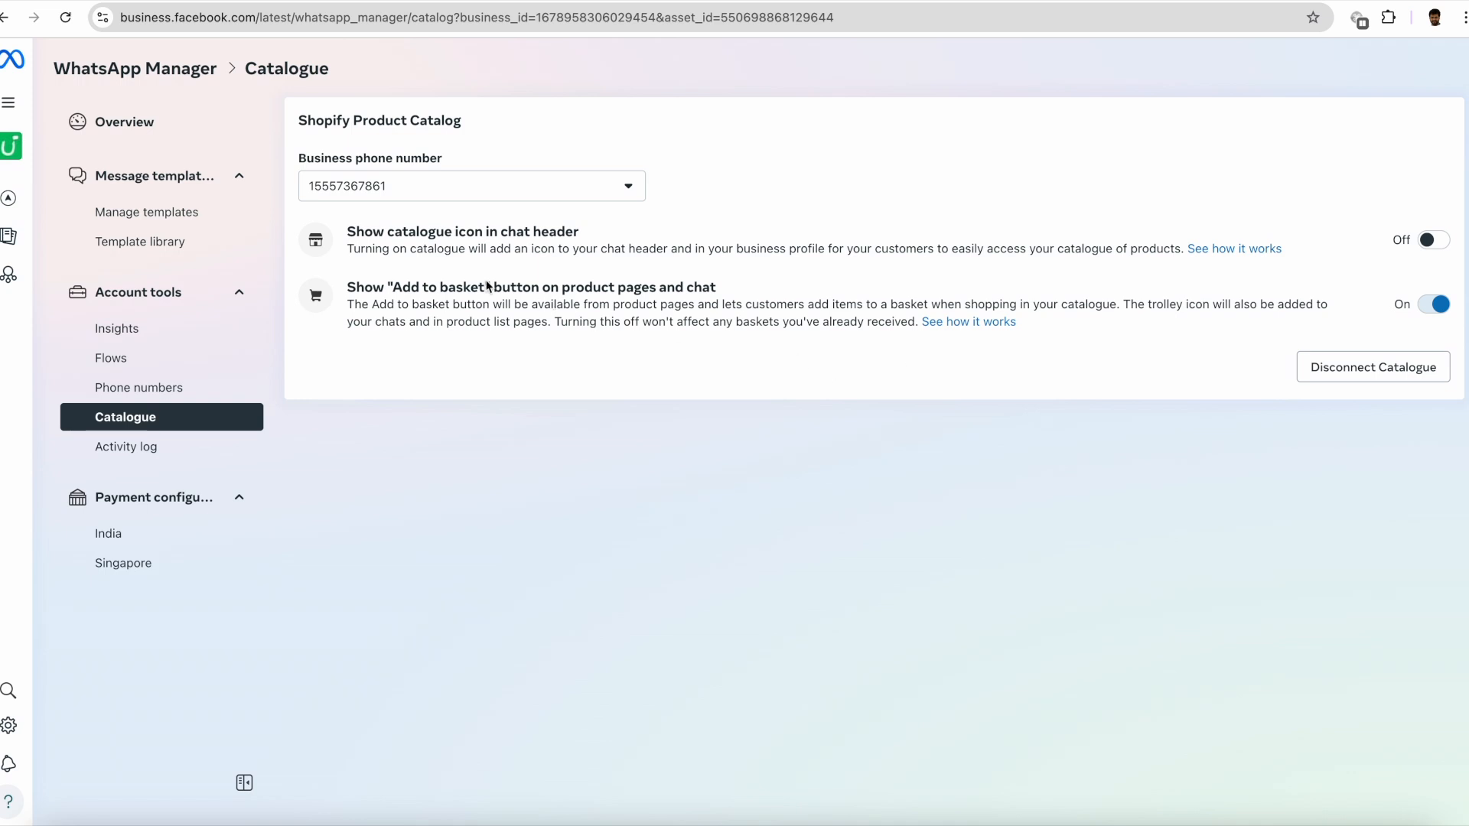
{"action": "left_click", "coordinate": [1433, 241]}
- Return to the Updatrr WhatsApp Notifications app in Shopify and open its WhatsApp API account settings
{"action": "left_click", "coordinate": [361, 1]}
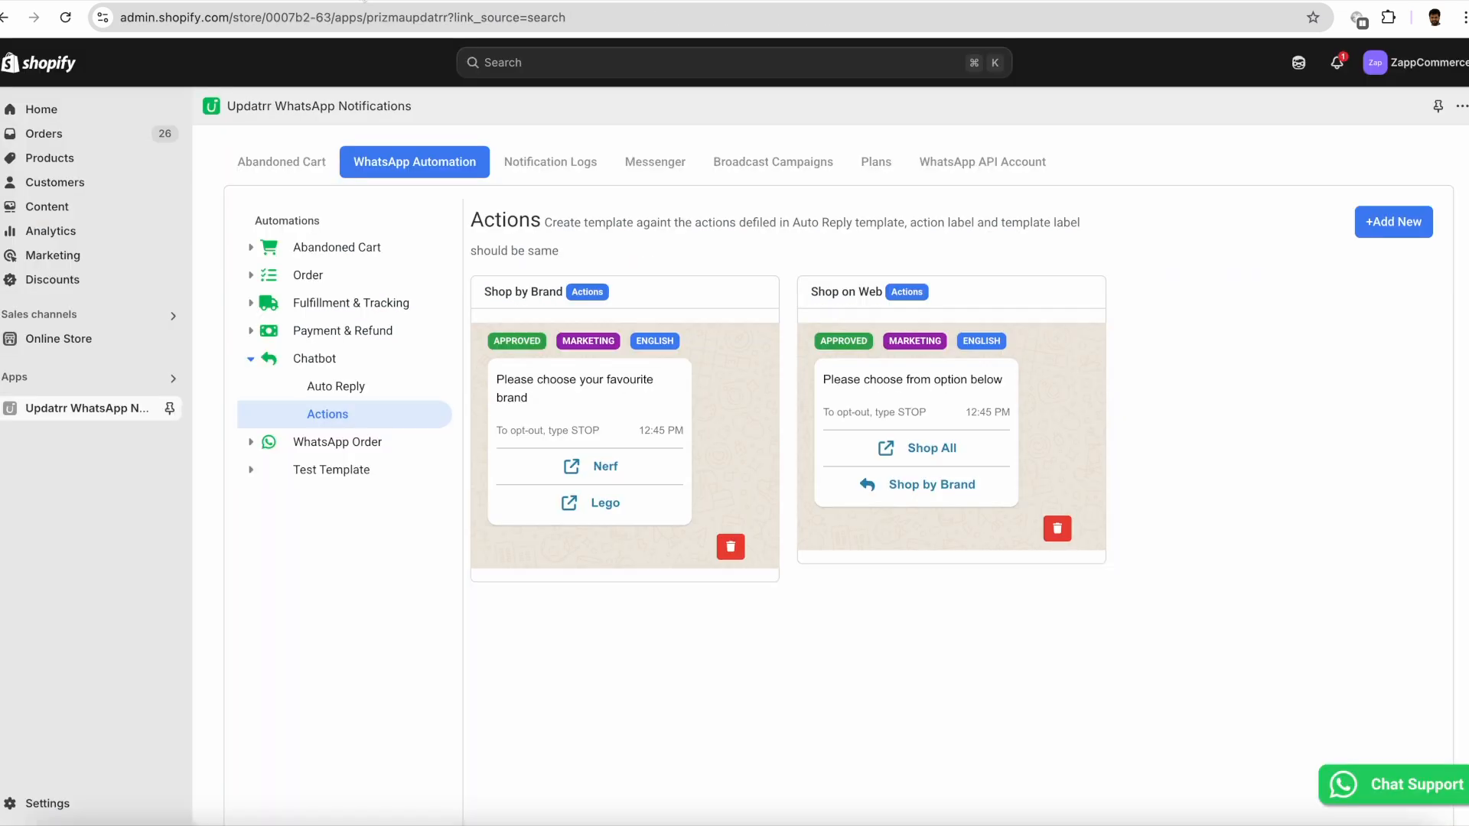
{"action": "left_click", "coordinate": [980, 164]}
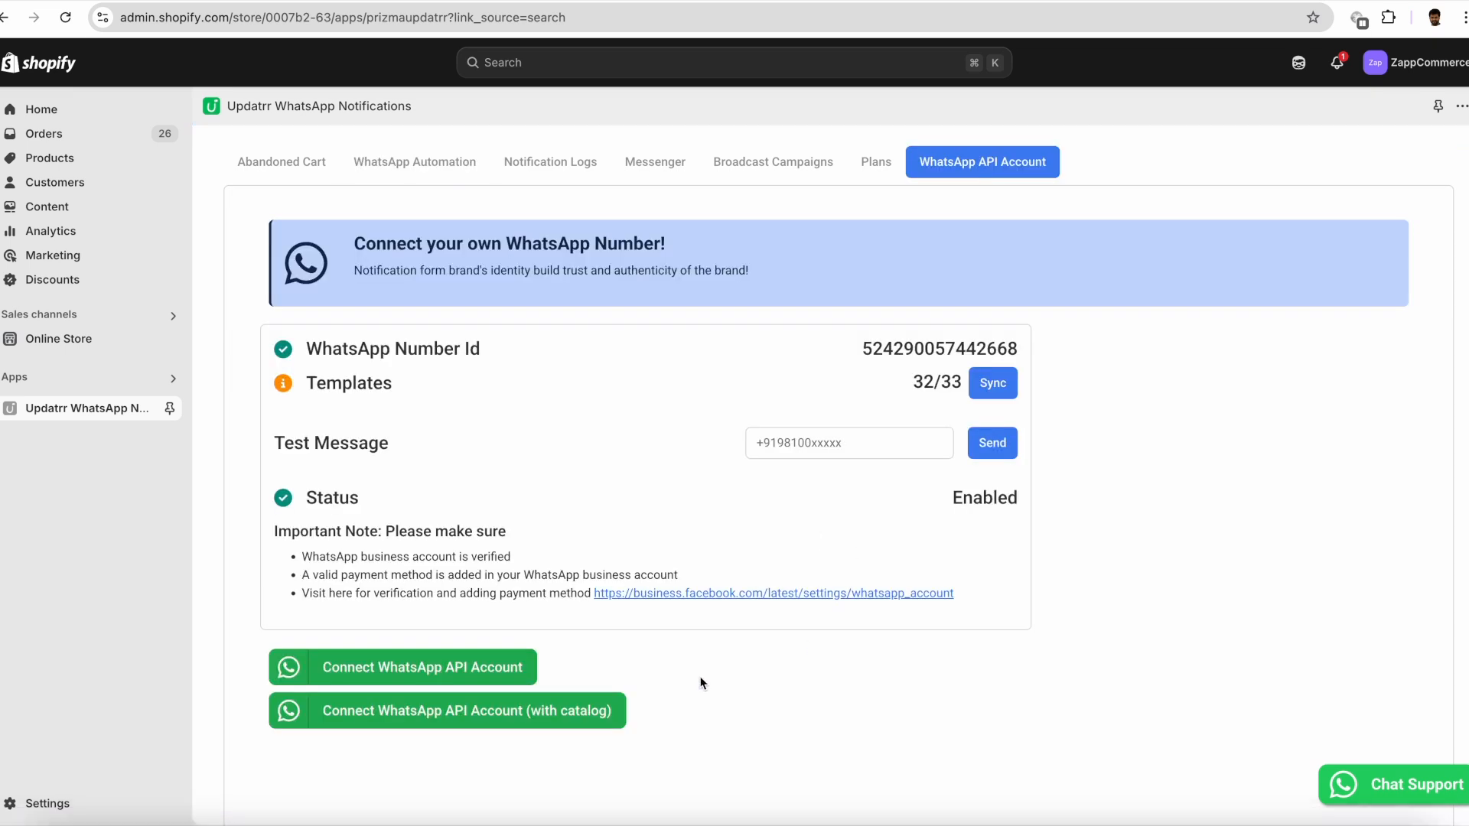
- Start connecting the WhatsApp API account with catalogue, using the signed-in Facebook account and the Updatrr business portfolio
{"action": "left_click", "coordinate": [434, 714]}
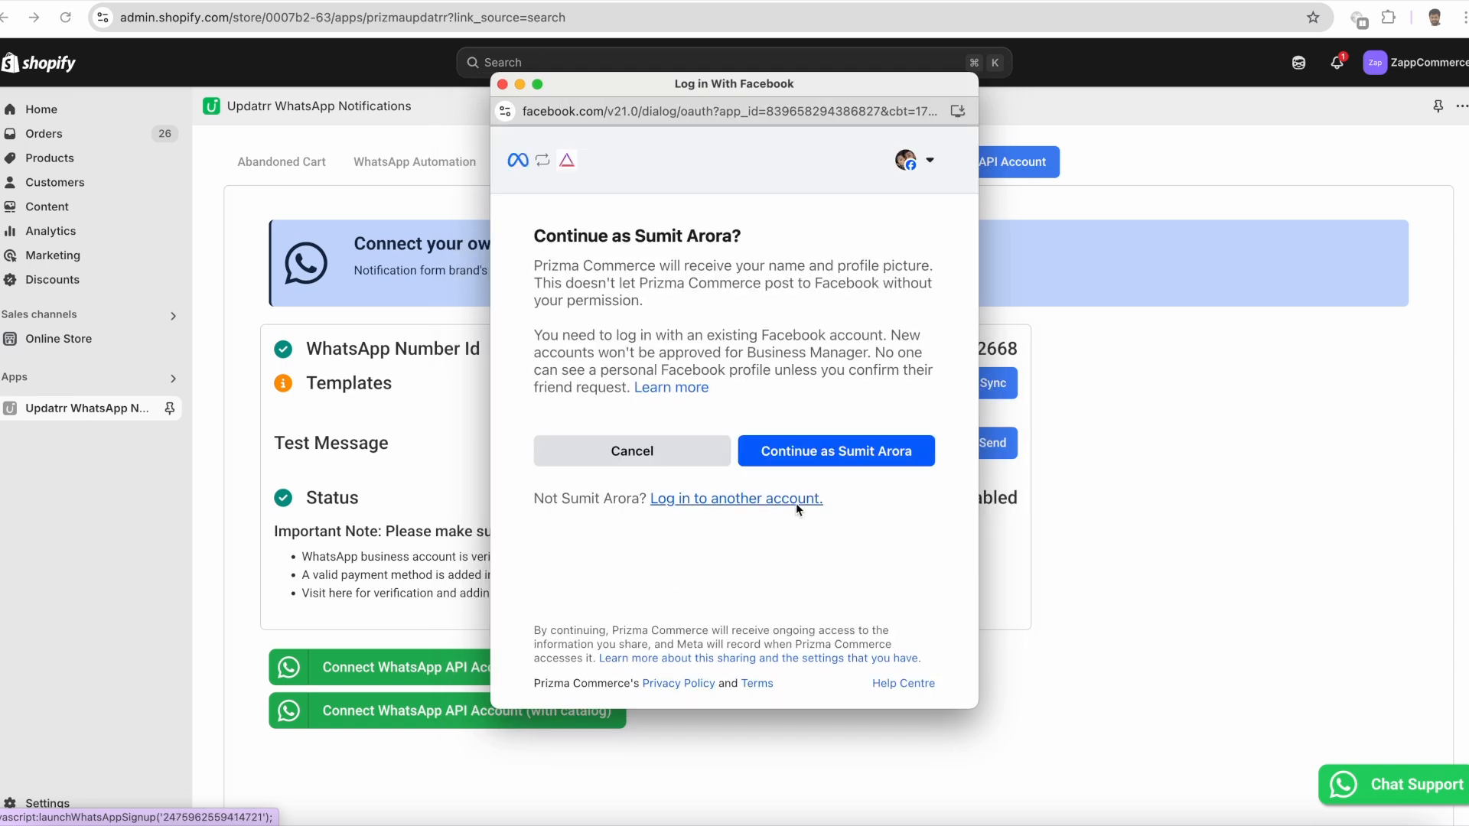
{"action": "left_click", "coordinate": [809, 453]}
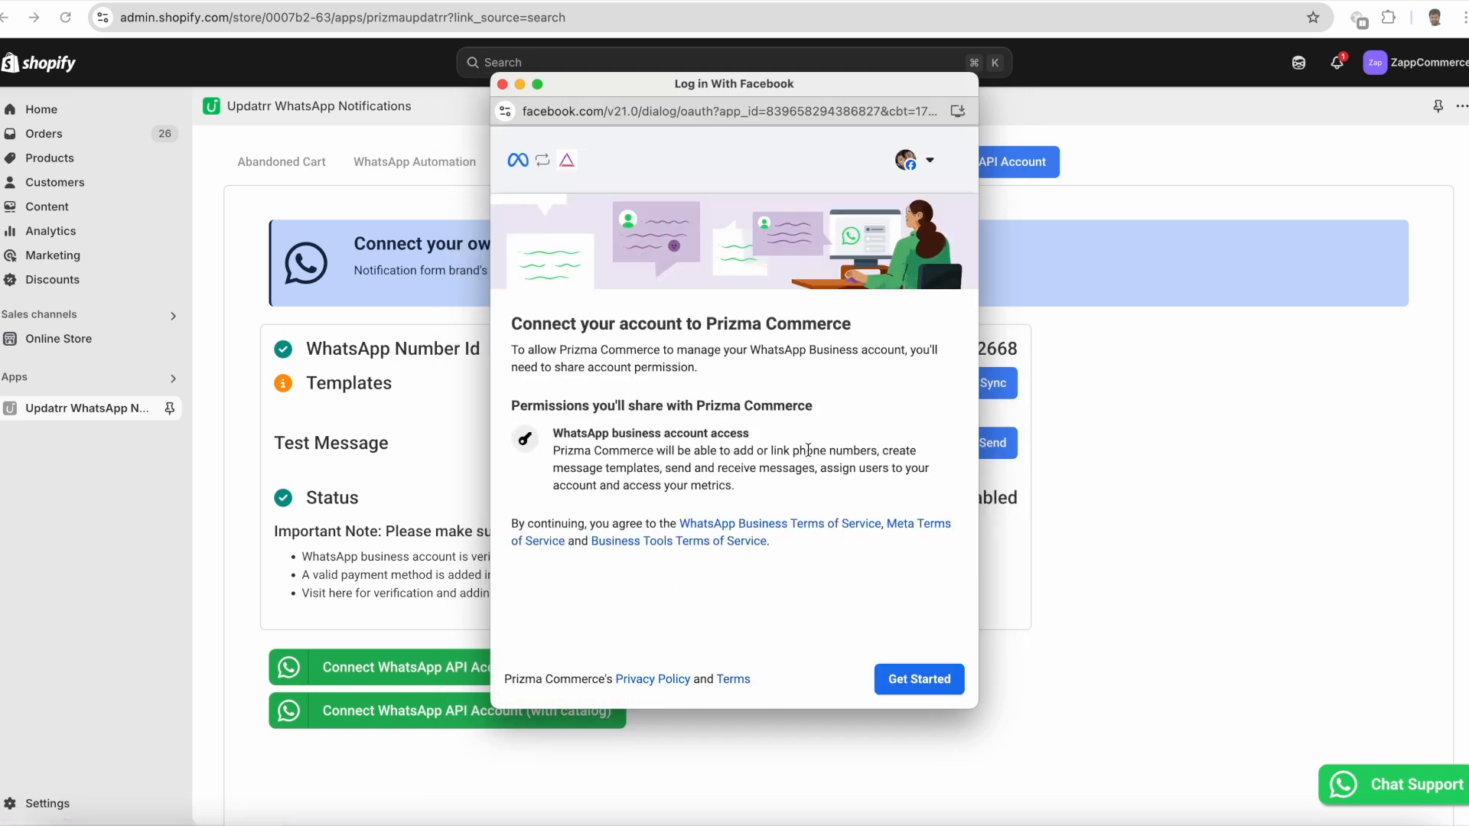
{"action": "left_click", "coordinate": [920, 688]}
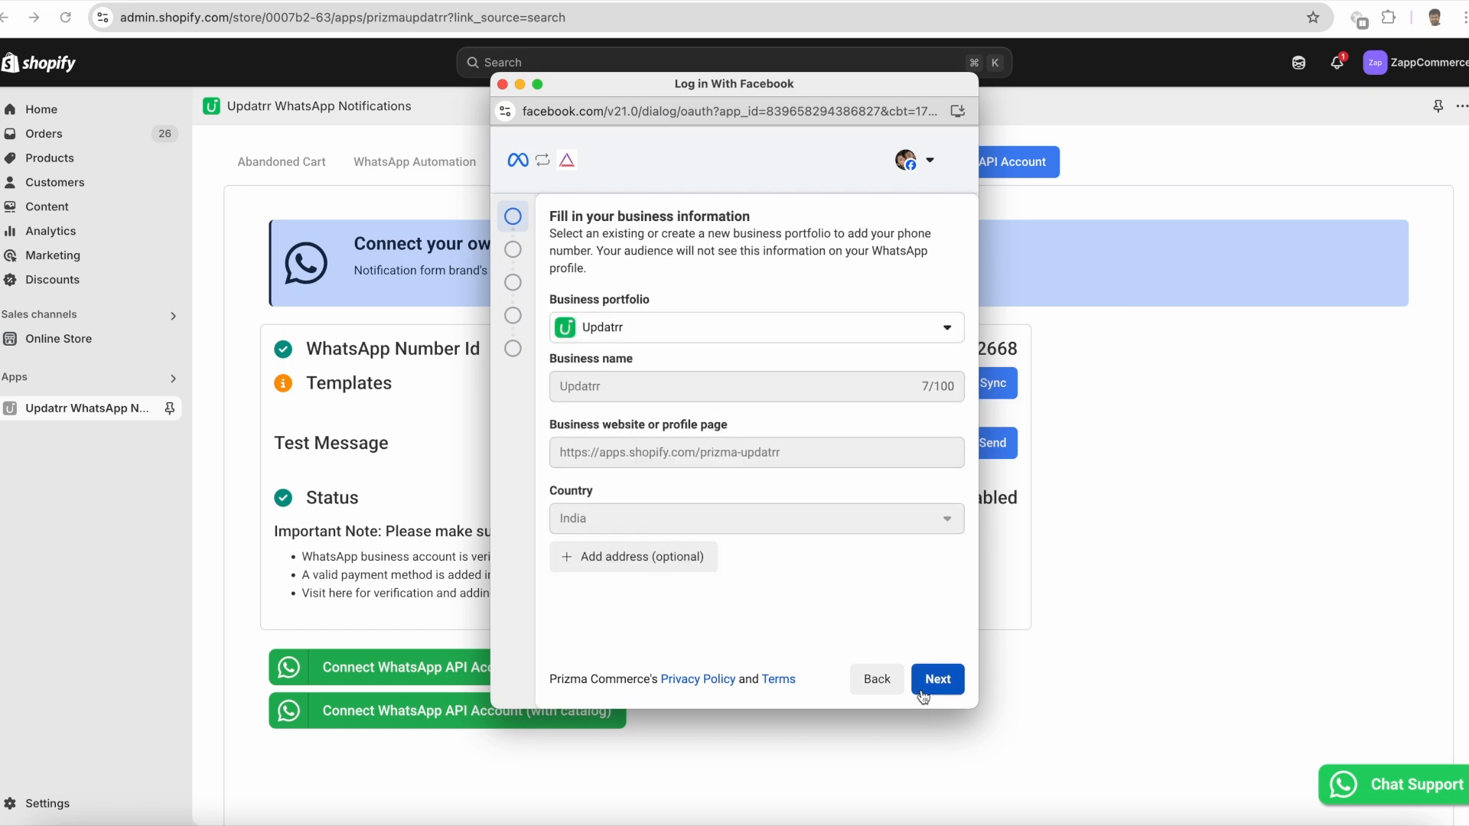
{"action": "left_click", "coordinate": [938, 679]}
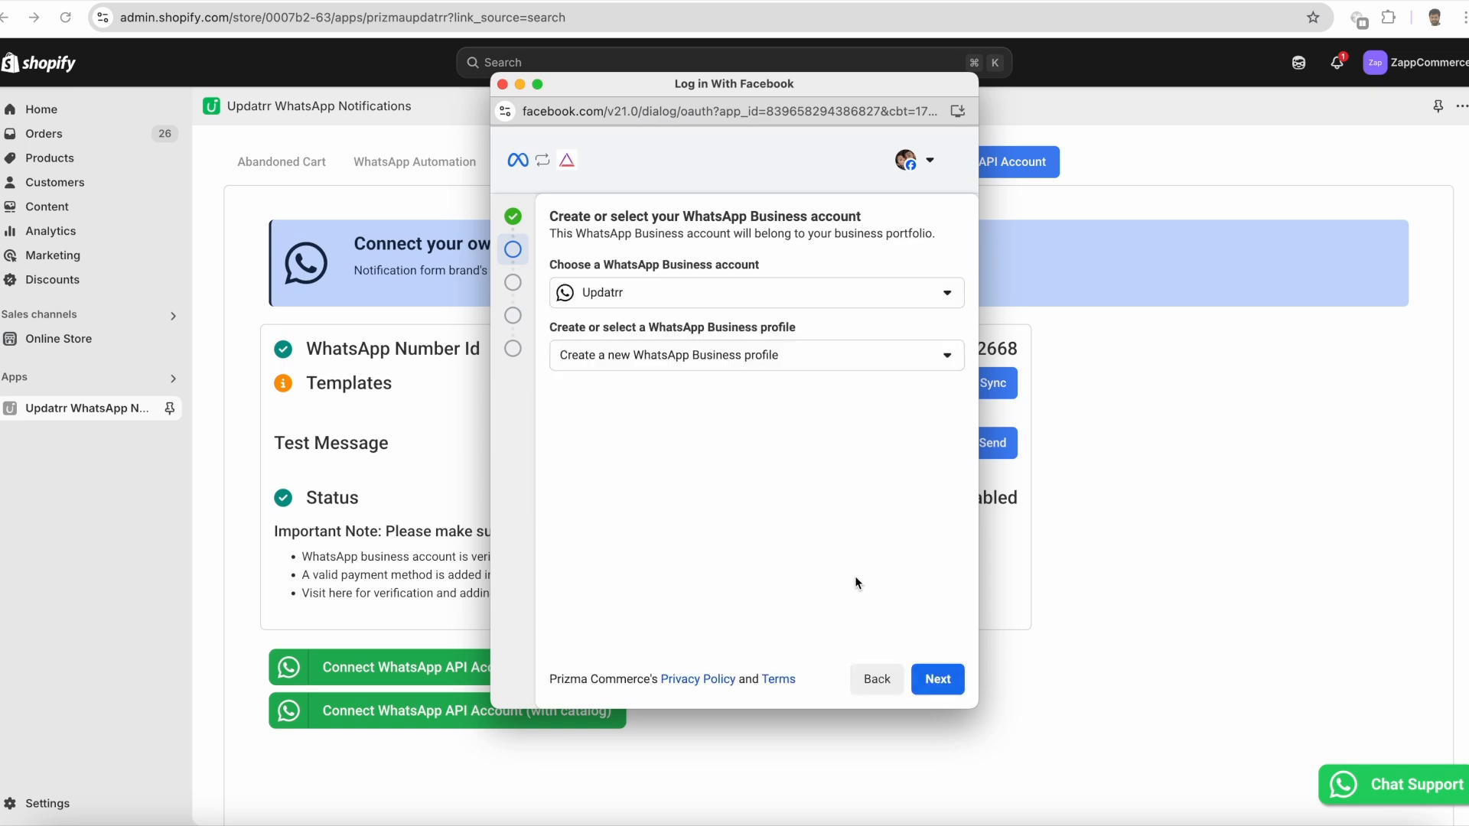
- Choose the existing Updatrr WhatsApp Business profile for the Updatrr account and proceed to catalogue access
{"action": "left_click", "coordinate": [791, 369]}
{"action": "left_click", "coordinate": [747, 416]}
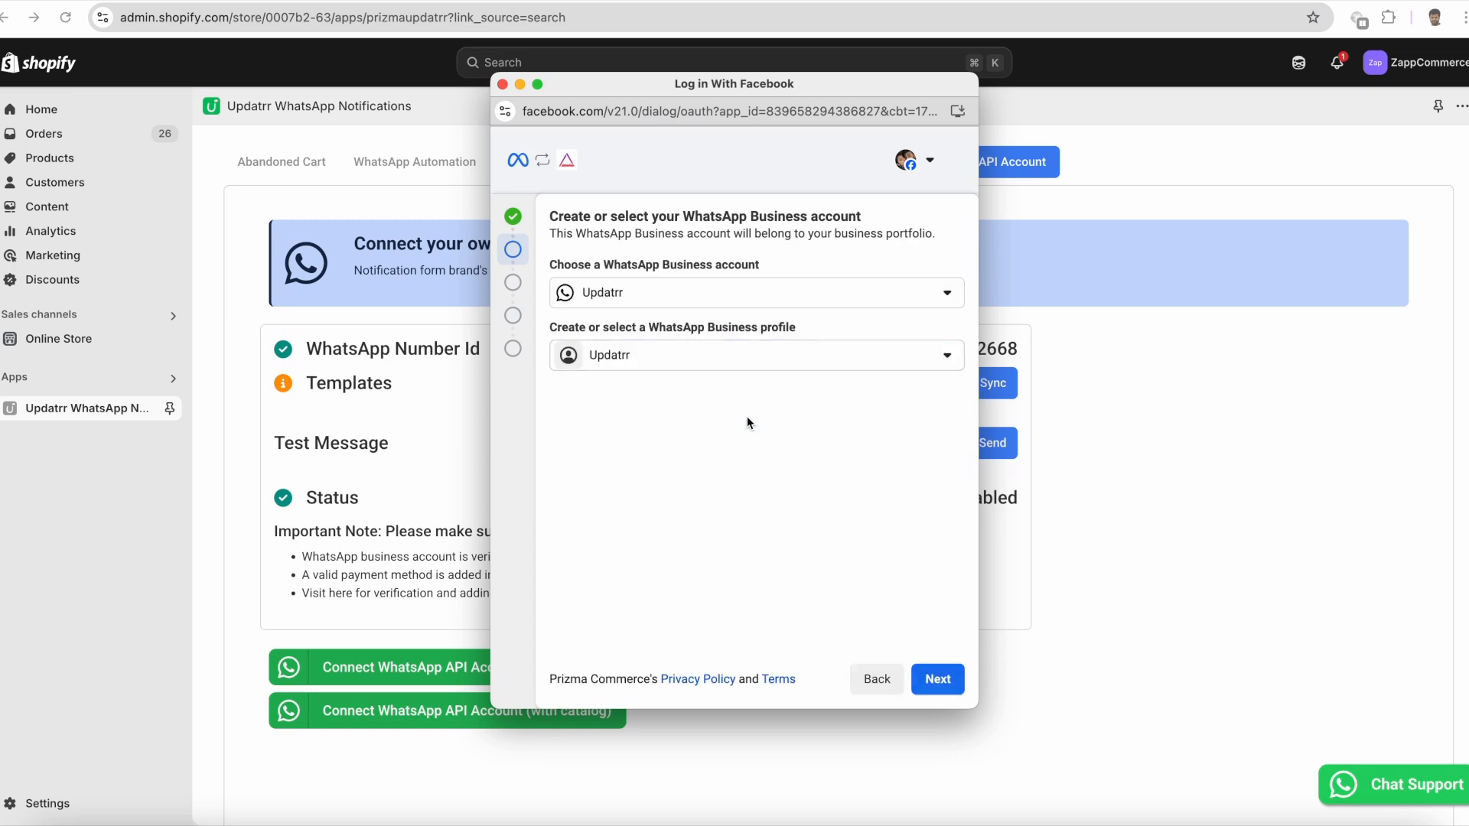
{"action": "left_click", "coordinate": [927, 681]}
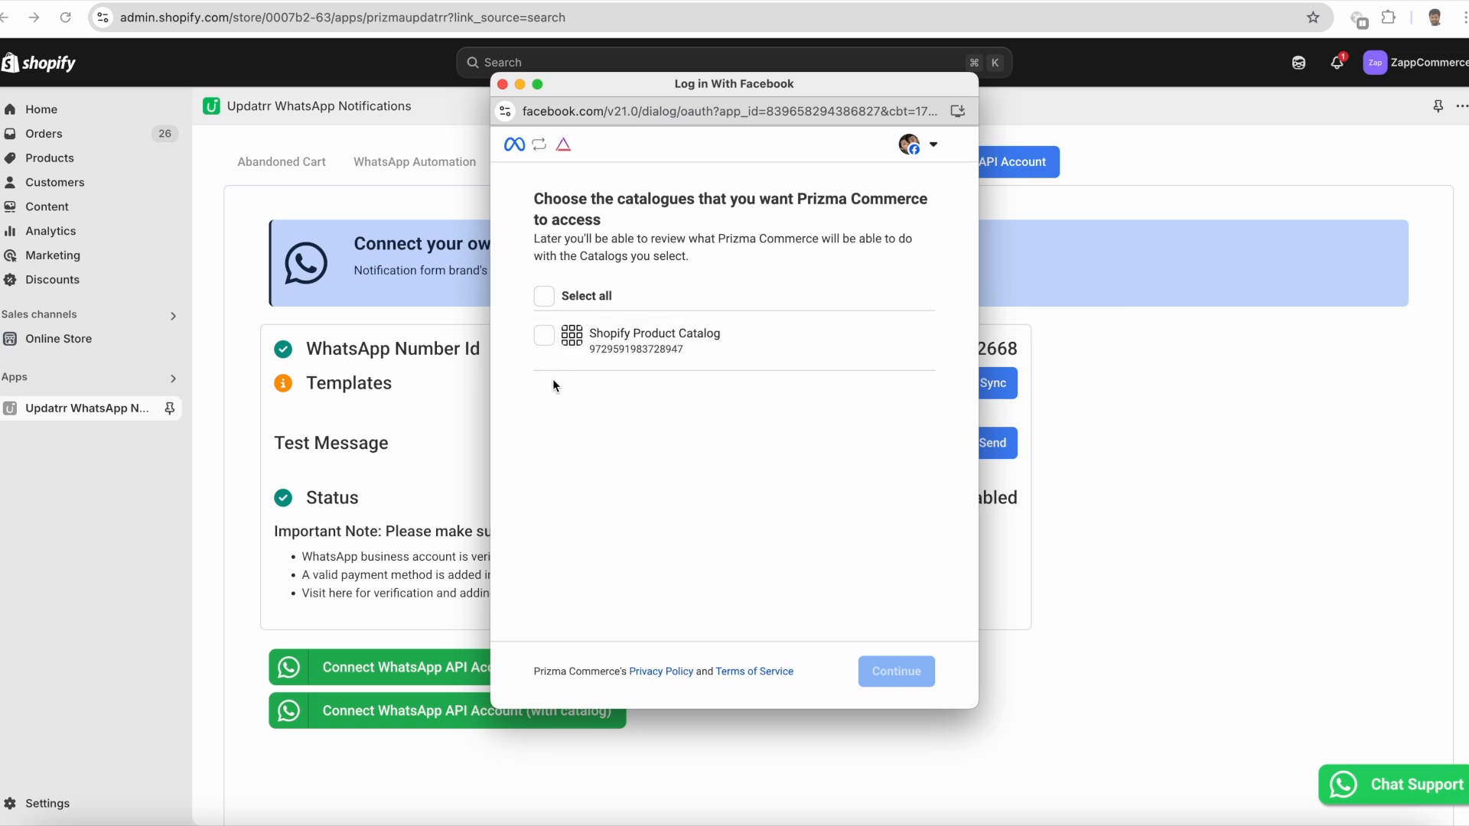
- Grant Prizma Commerce access to the Shopify Product Catalog and finish the WhatsApp account connection
{"action": "left_click", "coordinate": [546, 333]}
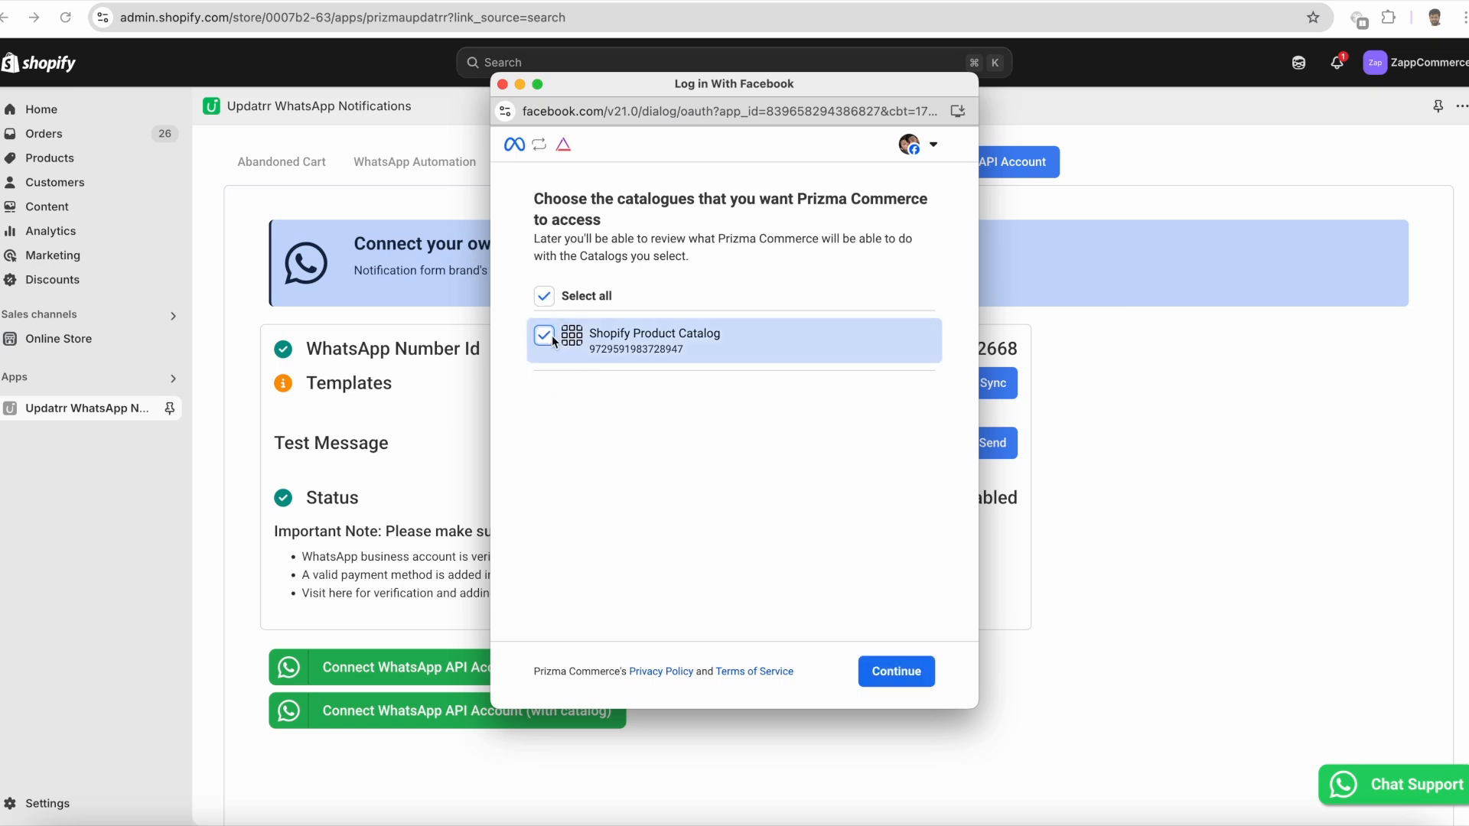
{"action": "left_click", "coordinate": [889, 676]}
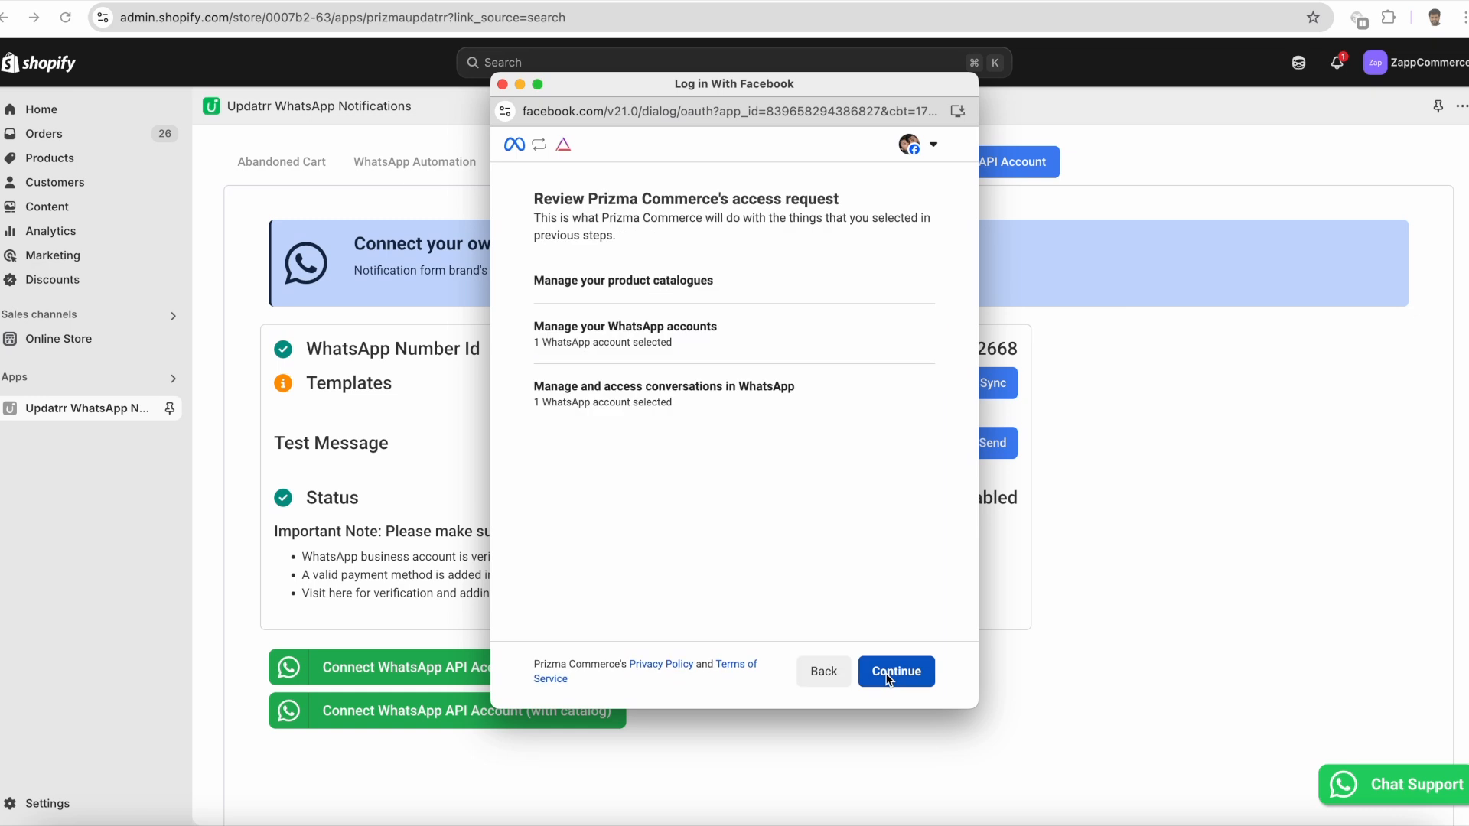
{"action": "left_click", "coordinate": [889, 673]}
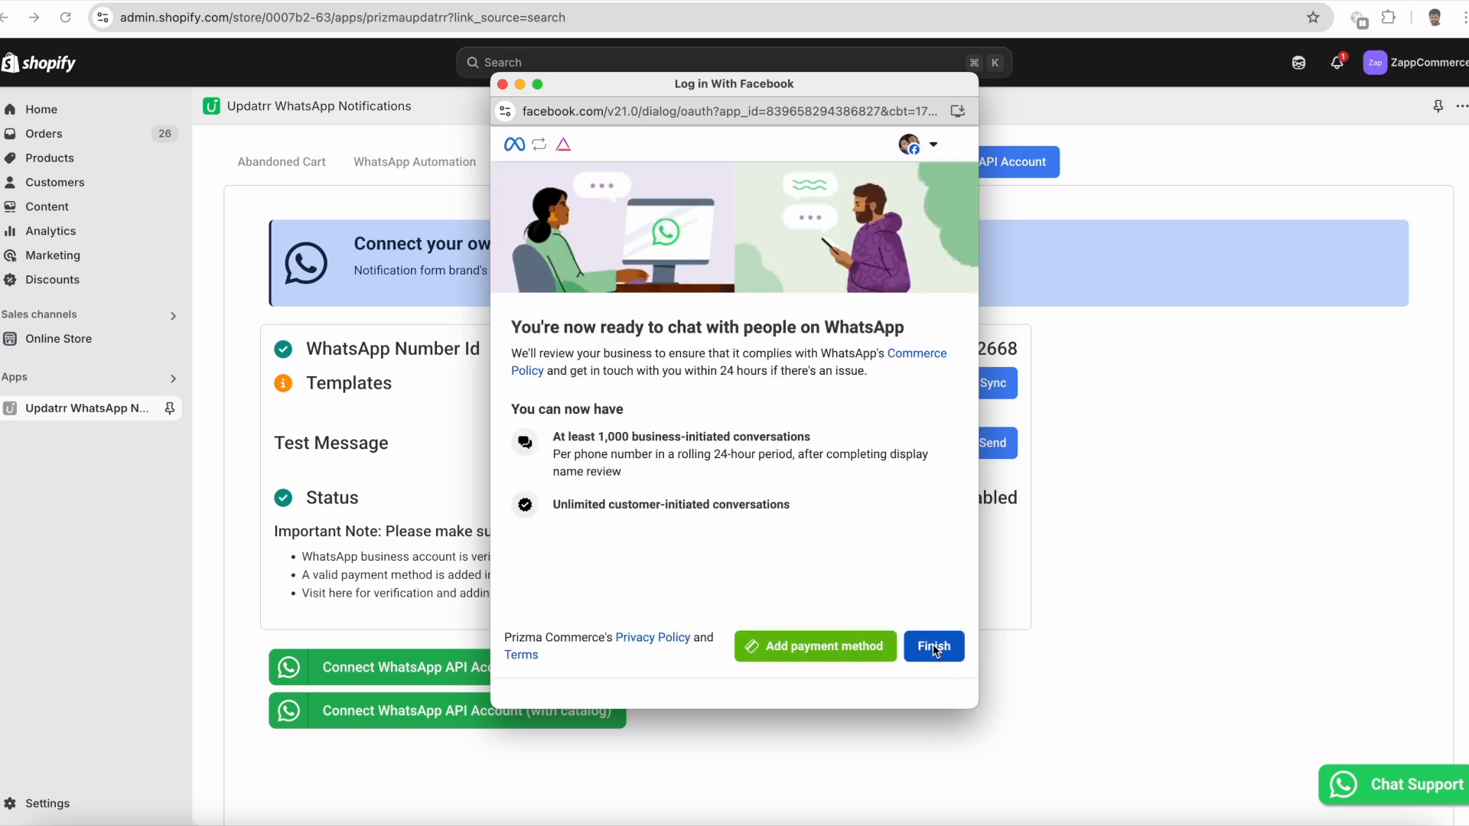
{"action": "left_click", "coordinate": [934, 647]}
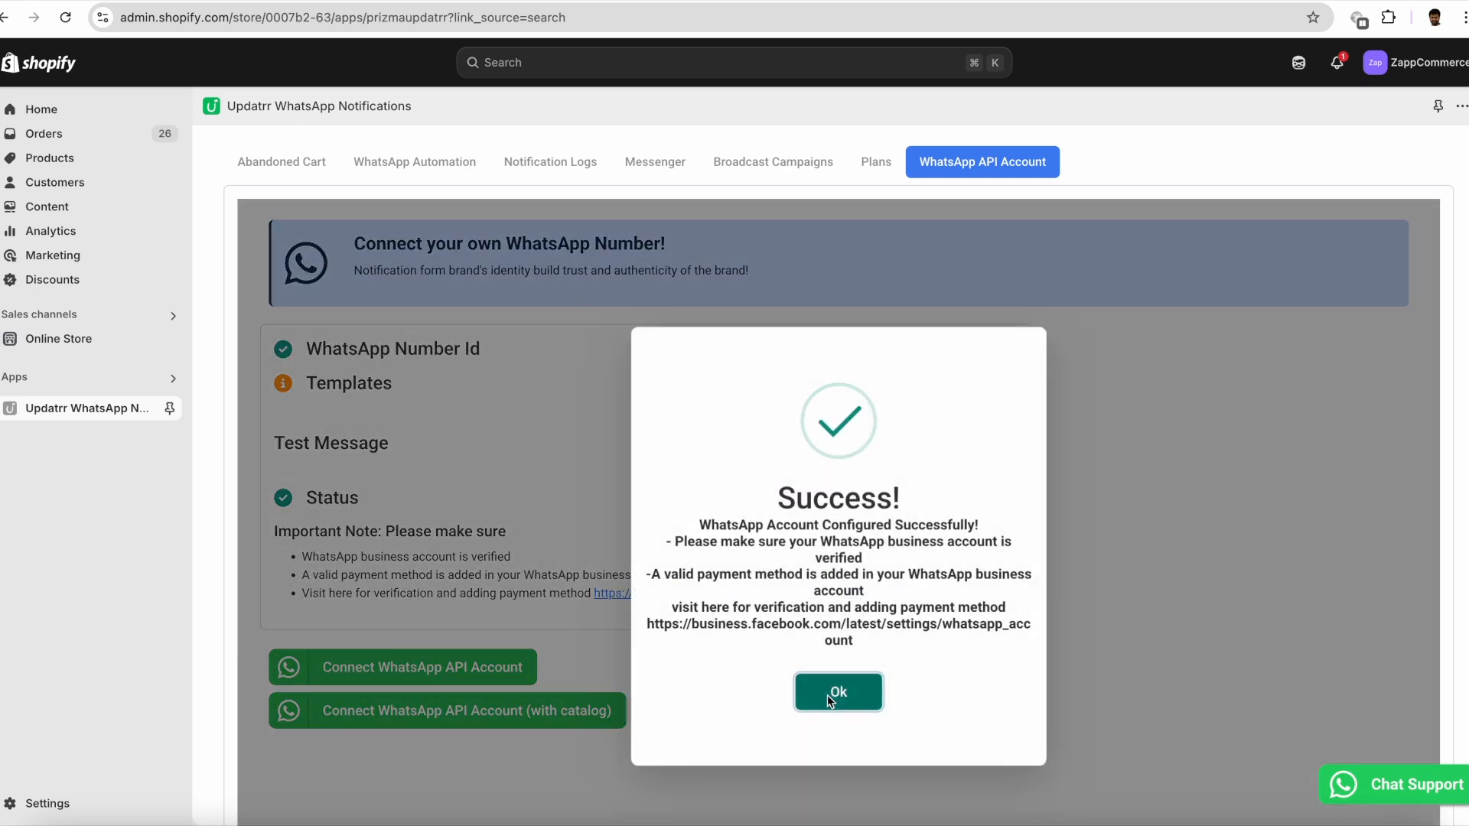
{"action": "left_click", "coordinate": [829, 693]}
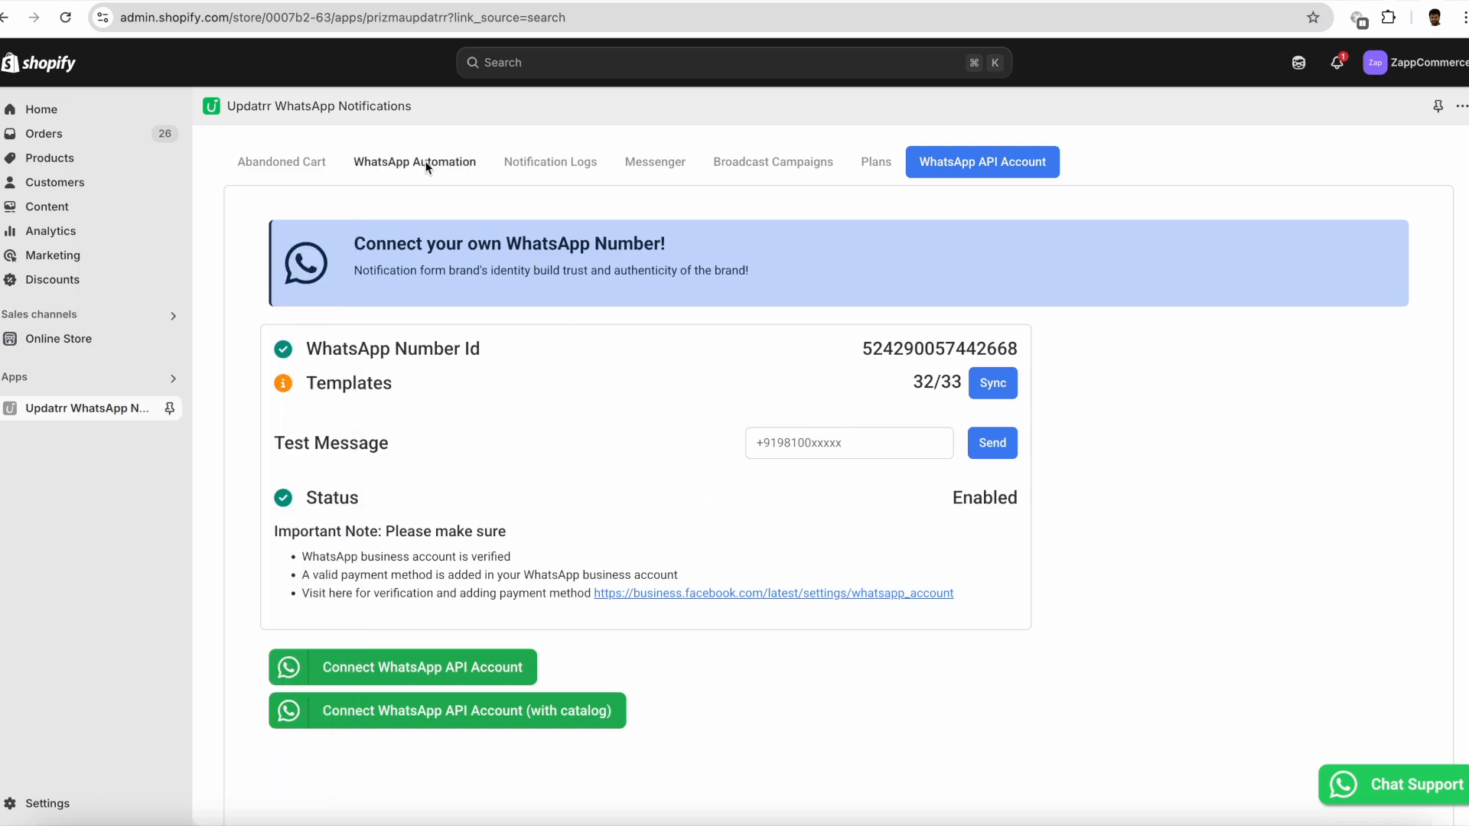
- Open the WhatsApp Order automation and copy the message text of the existing WhatsAppOrder template
{"action": "left_click", "coordinate": [424, 161]}
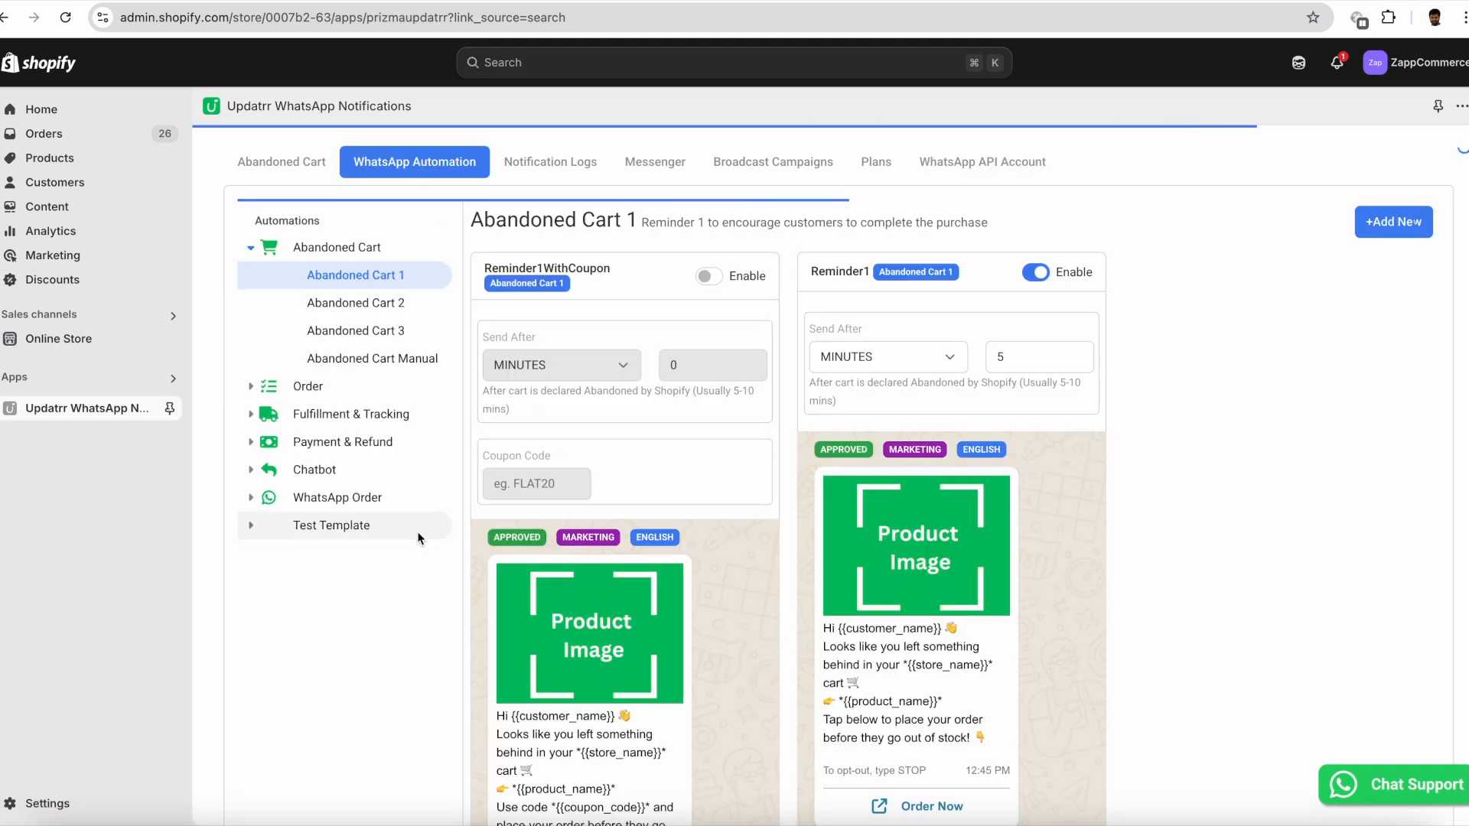
{"action": "left_click", "coordinate": [249, 498]}
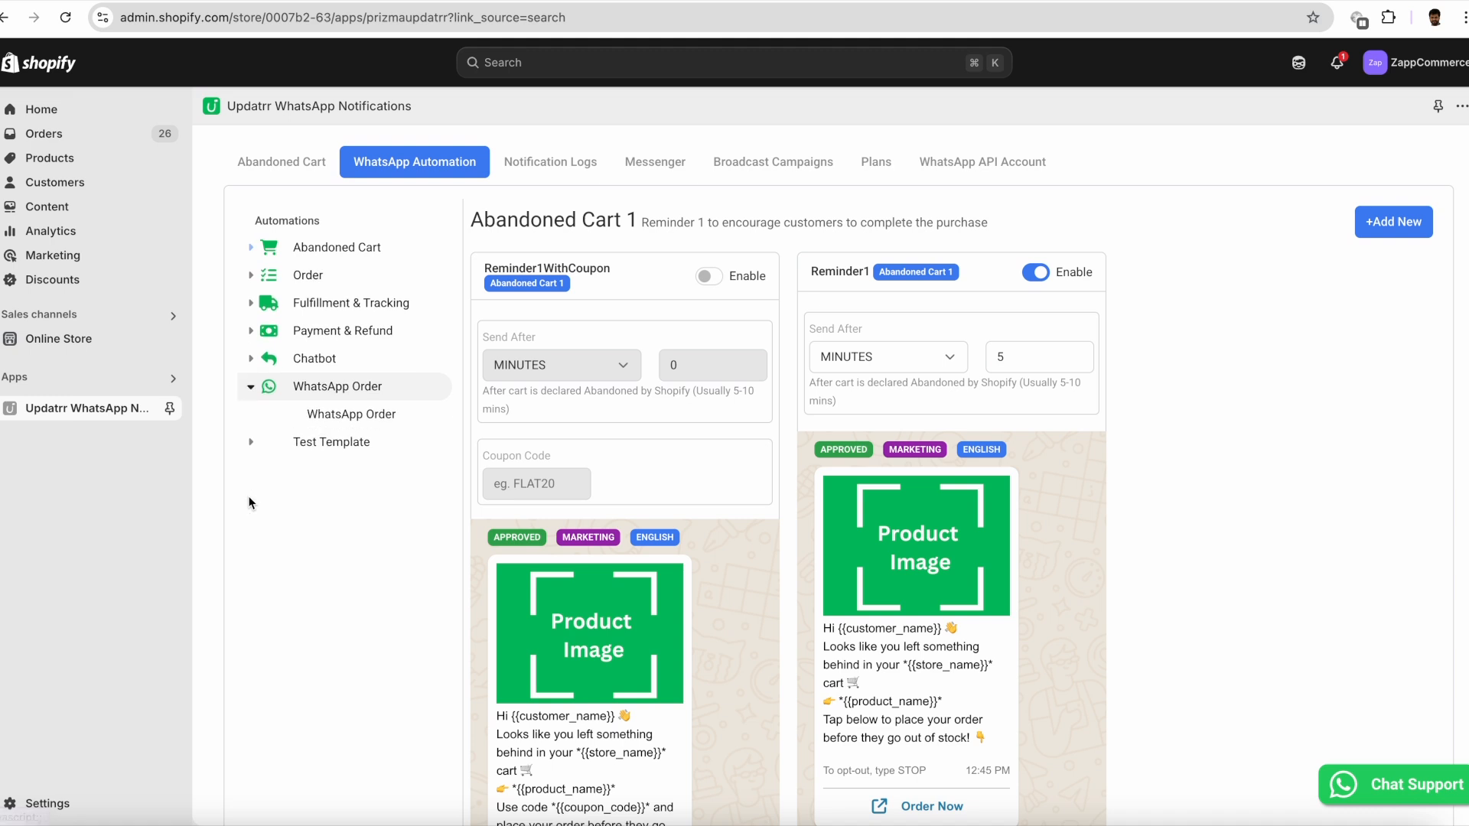
{"action": "left_click", "coordinate": [330, 413]}
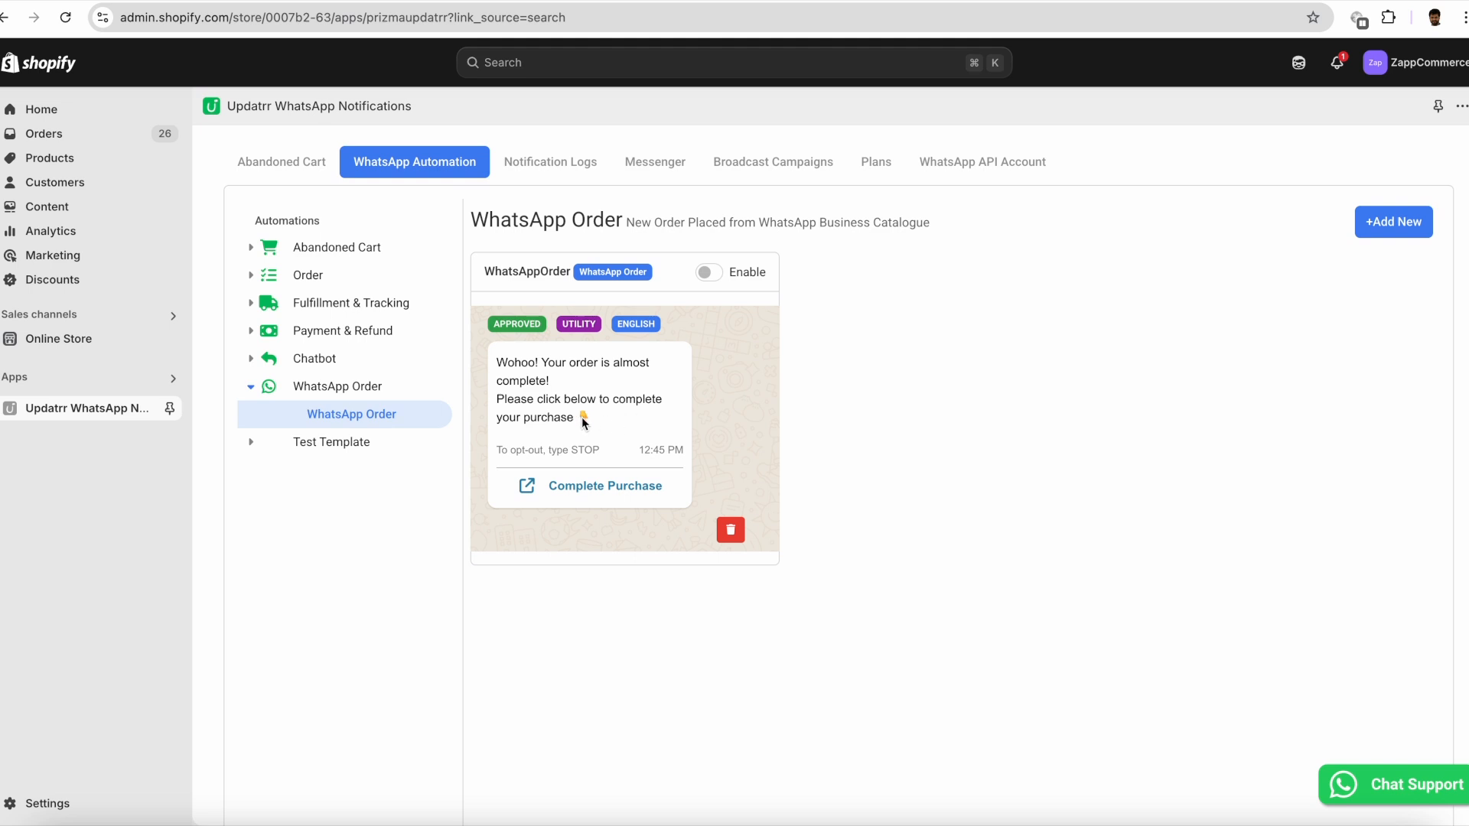
{"action": "left_click_drag", "start_coordinate": [496, 360], "coordinate": [595, 420]}
{"action": "key", "text": "super+c"}
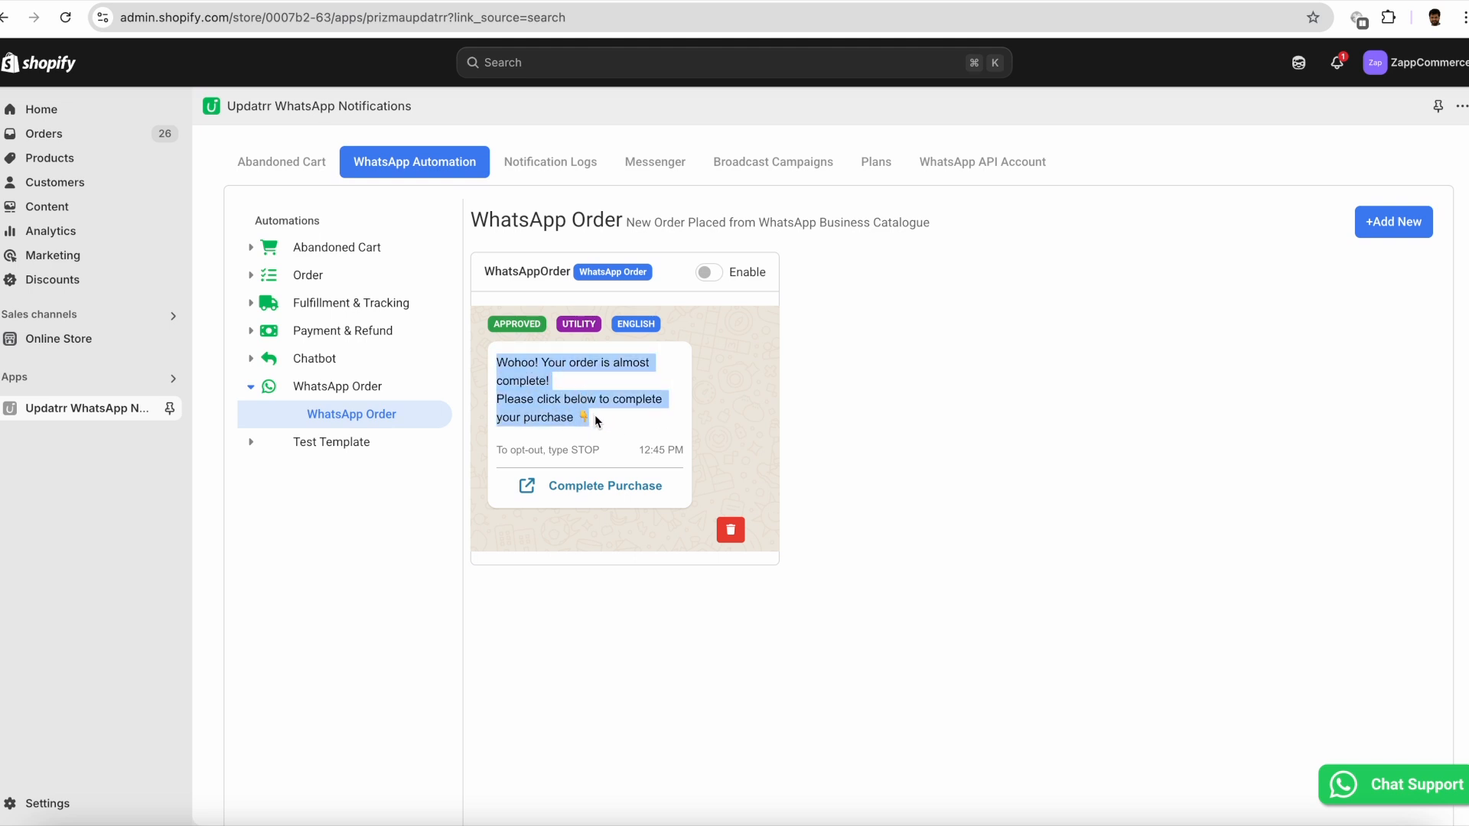
- Start a new WhatsApp Order template named WhatsAppOrder2 and replace the sample body with the copied message text
{"action": "left_click", "coordinate": [1381, 223]}
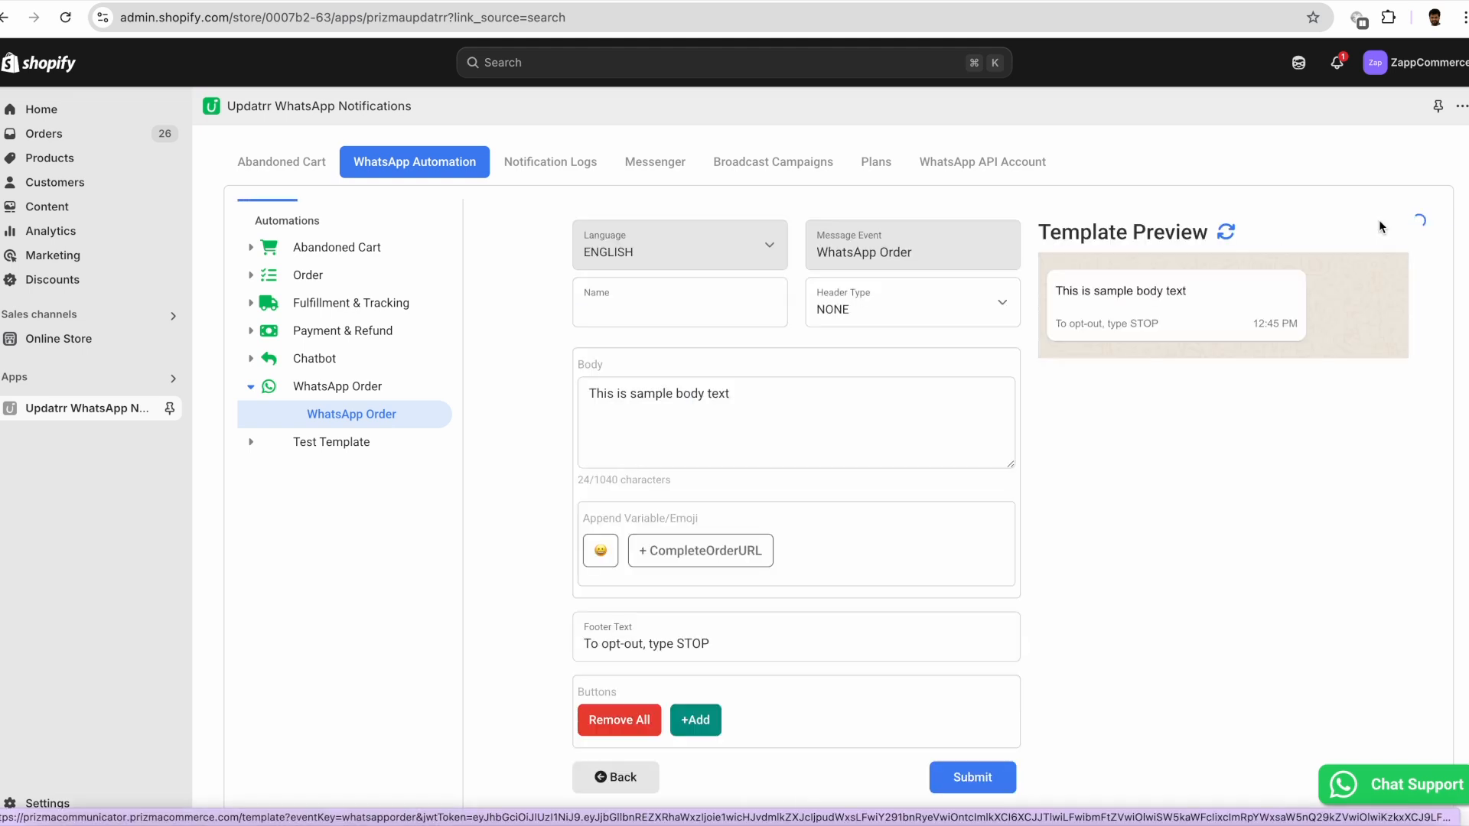
{"action": "left_click", "coordinate": [677, 327]}
{"action": "type", "text": "WhatsAppO"}
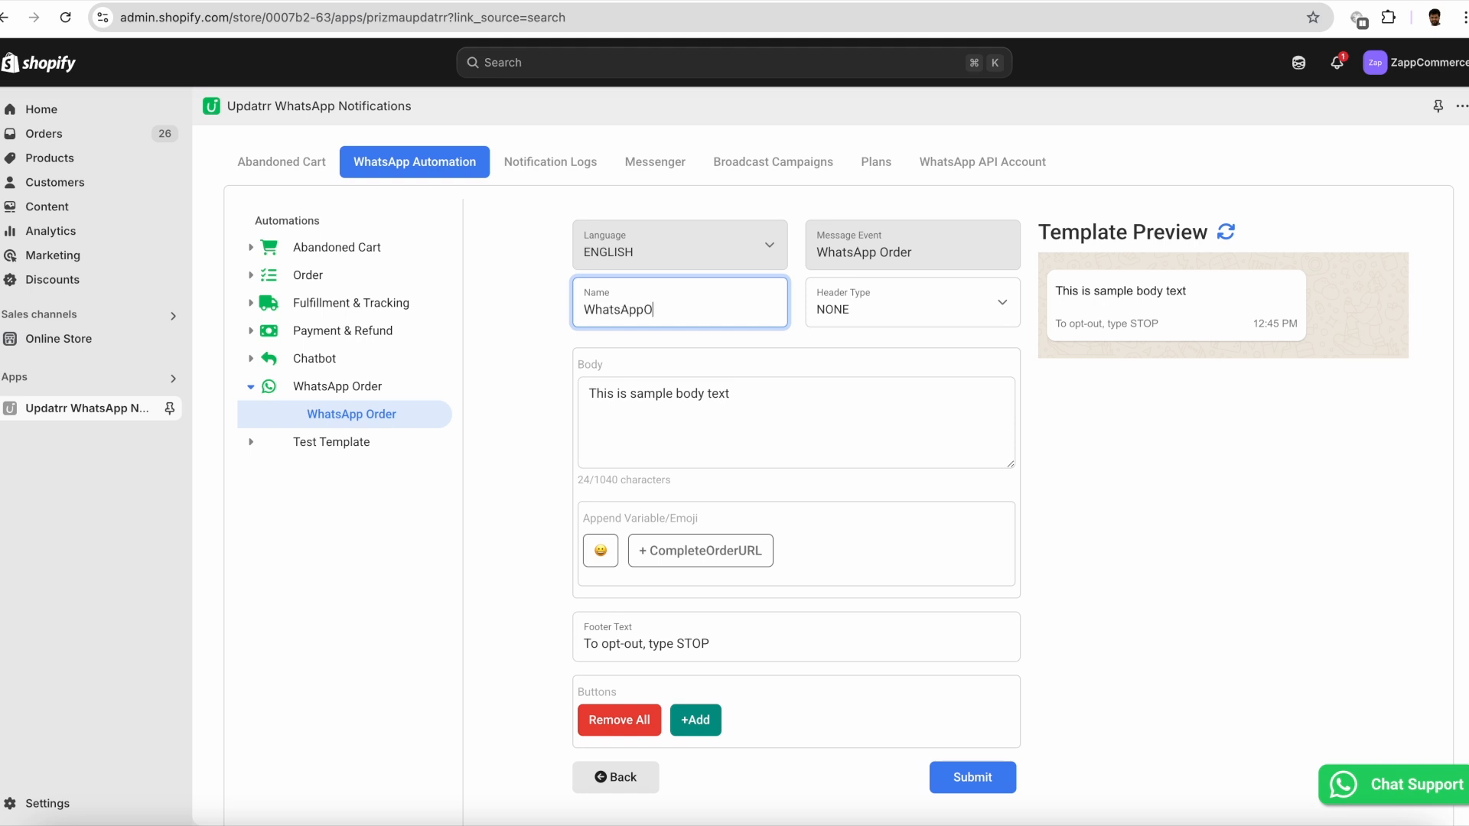
{"action": "type", "text": "rder2"}
{"action": "left_click_drag", "start_coordinate": [765, 394], "coordinate": [462, 398]}
{"action": "key", "text": "super+v"}
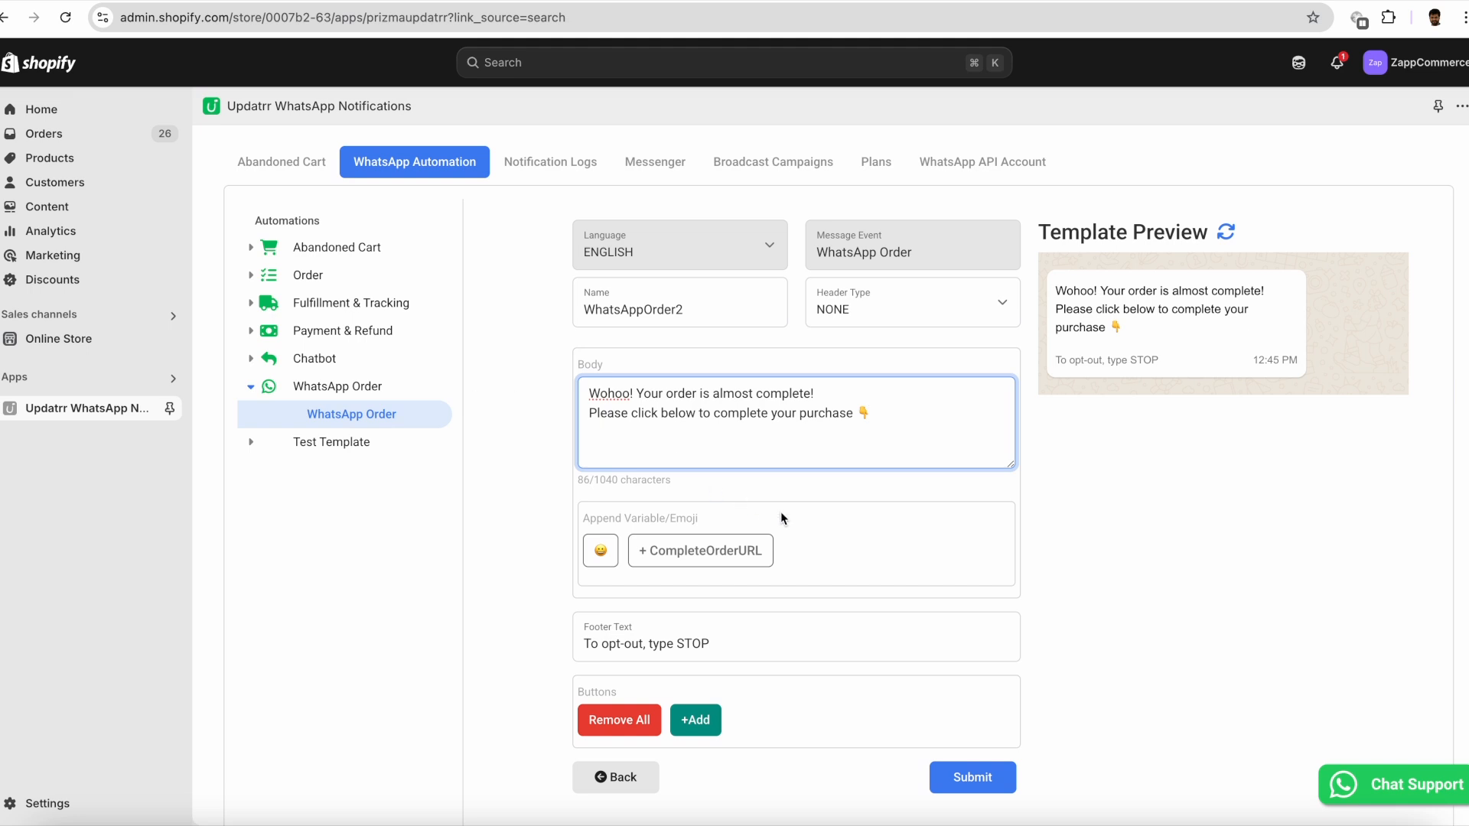
- Add a DYNAMIC_URL button to the template with the text "Complete Pruchase" and the CompleteOrderURL variable
{"action": "scroll", "coordinate": [807, 549], "scroll_direction": "down", "scroll_amount": 2}
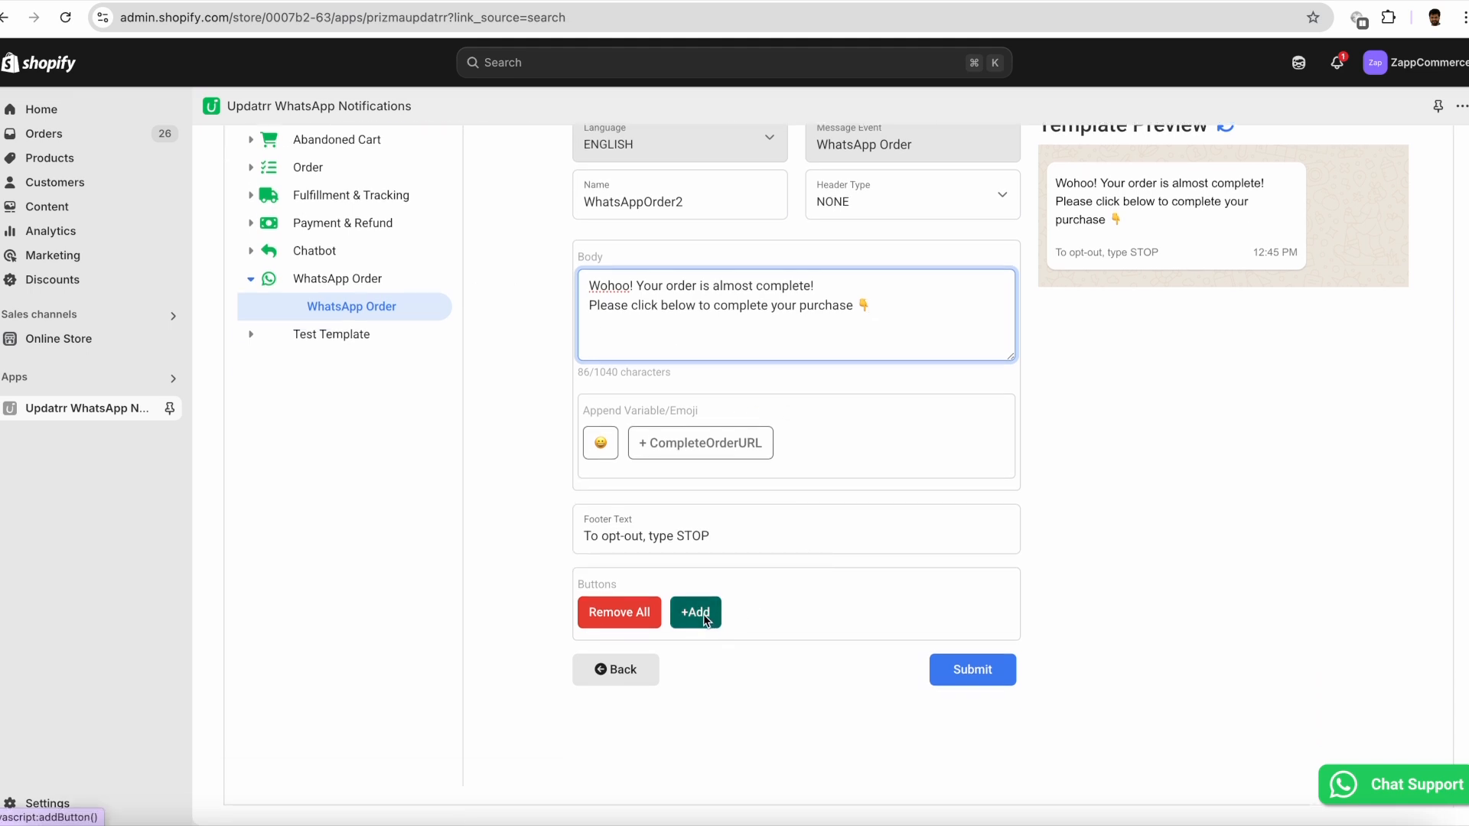
{"action": "left_click", "coordinate": [716, 615]}
{"action": "left_click", "coordinate": [702, 664]}
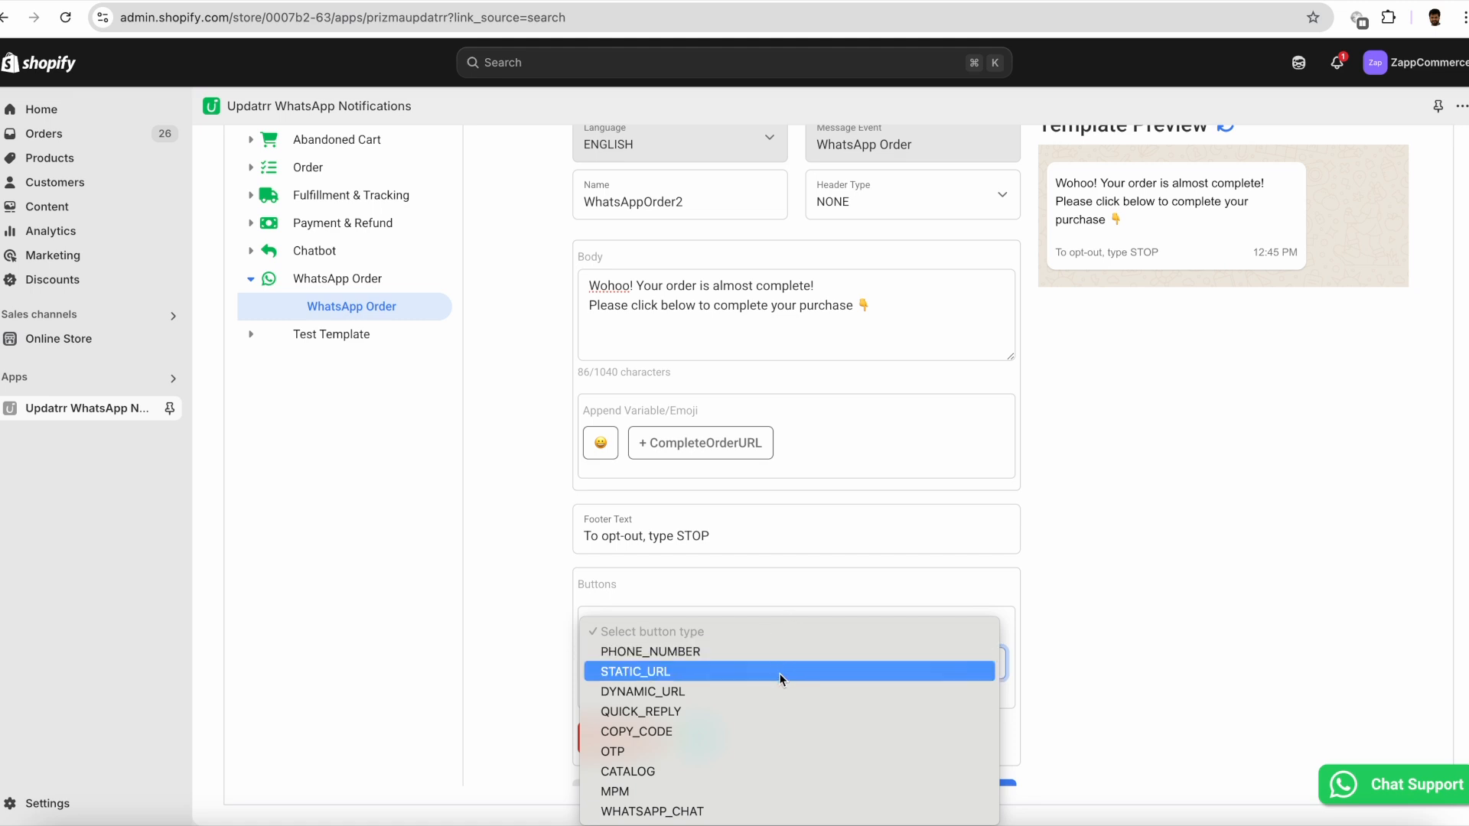
{"action": "left_click", "coordinate": [716, 690]}
{"action": "left_click", "coordinate": [691, 725]}
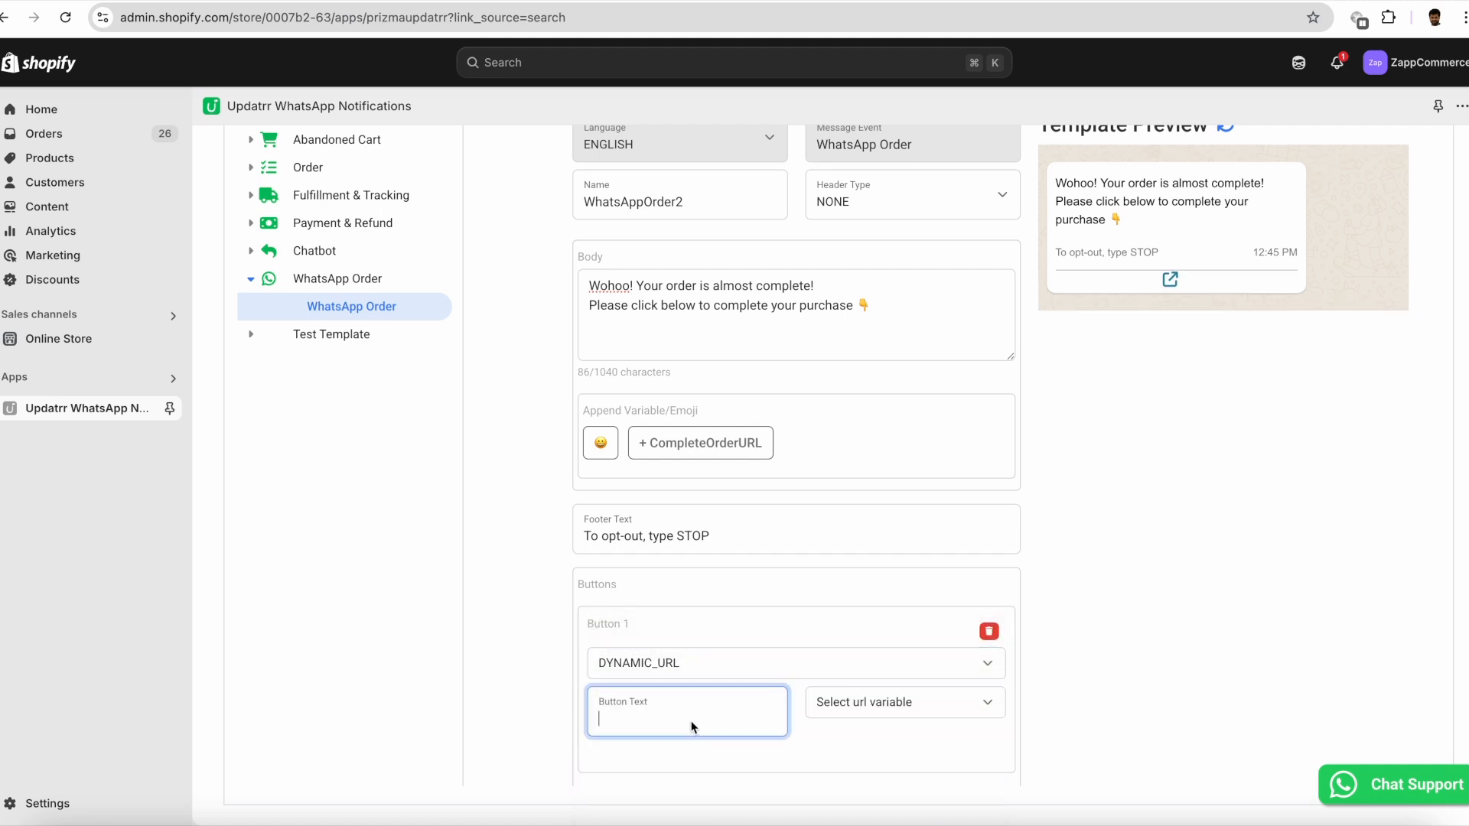
{"action": "type", "text": "Complete "}
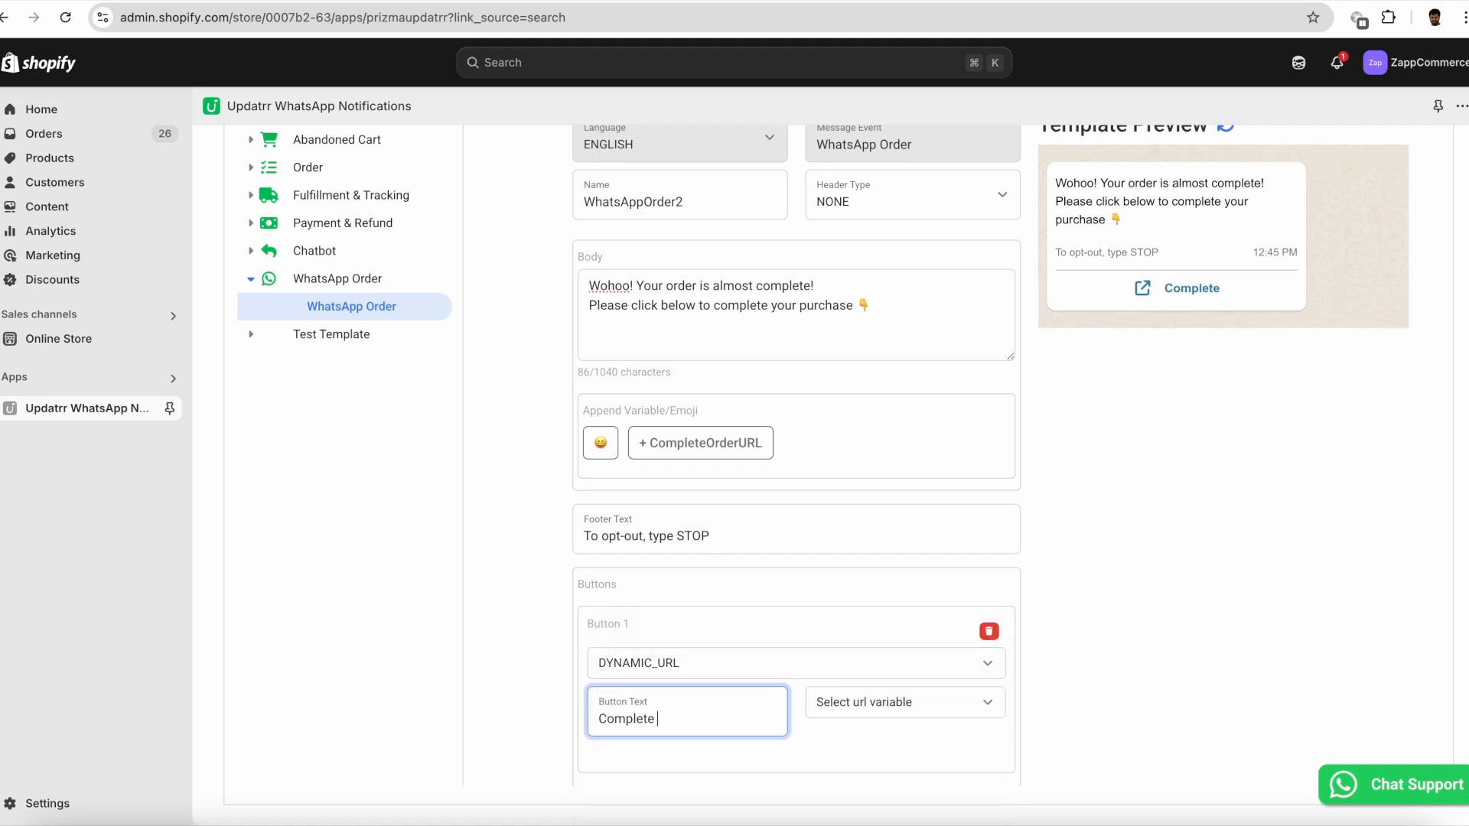
{"action": "type", "text": "Pru"}
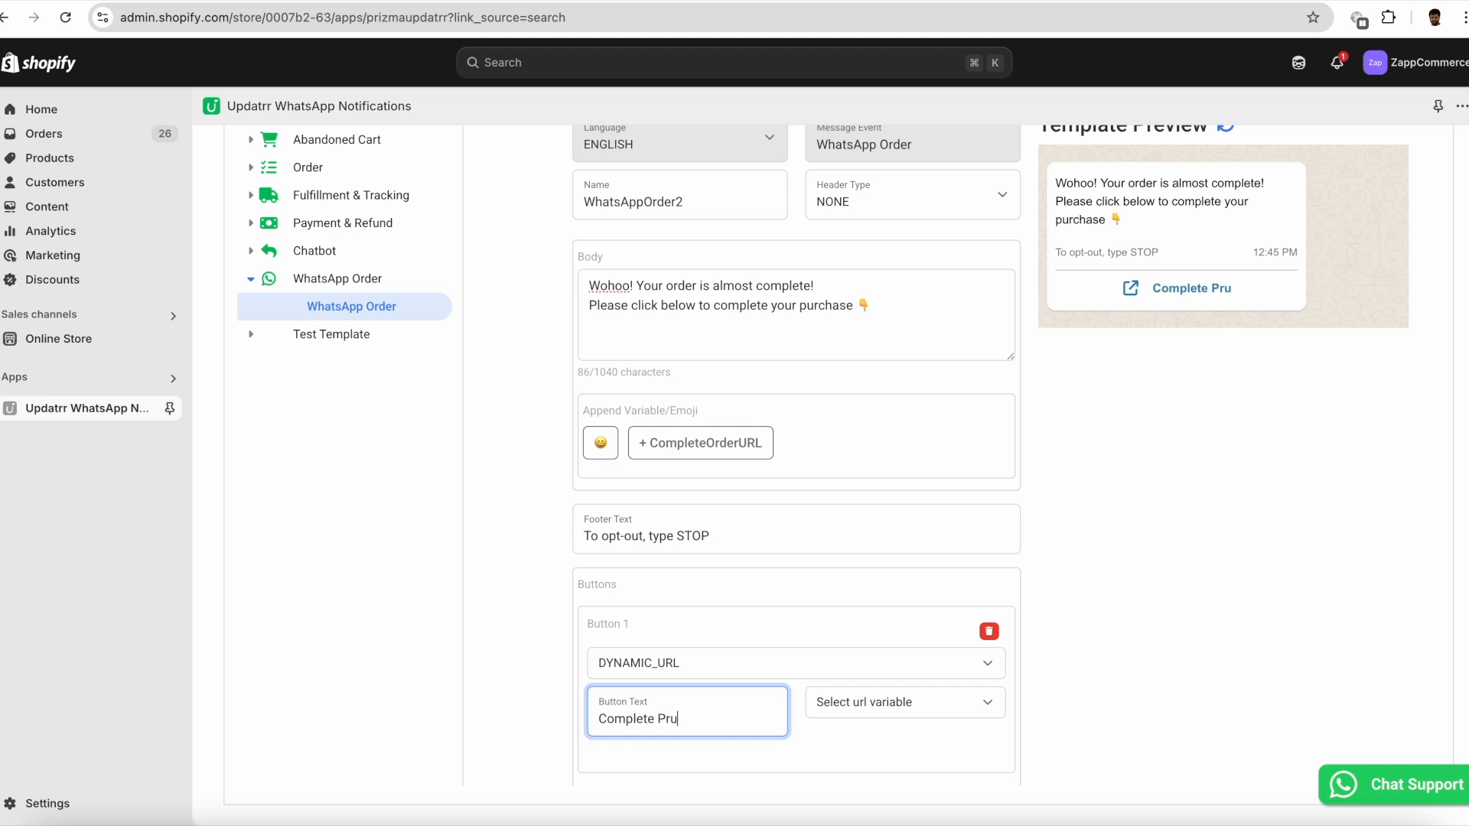
{"action": "type", "text": "chase"}
{"action": "left_click", "coordinate": [853, 701]}
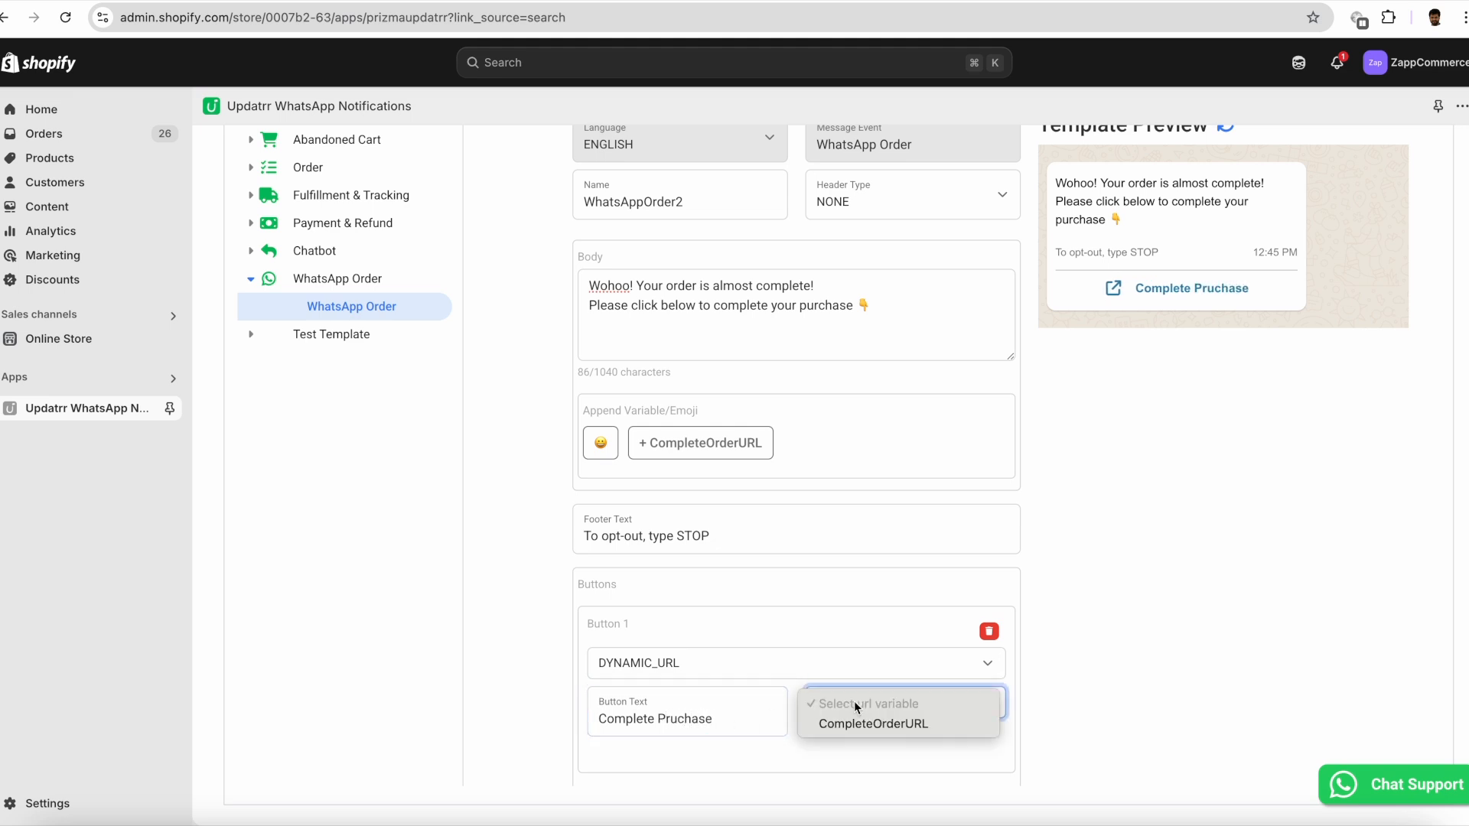
{"action": "left_click", "coordinate": [855, 721]}
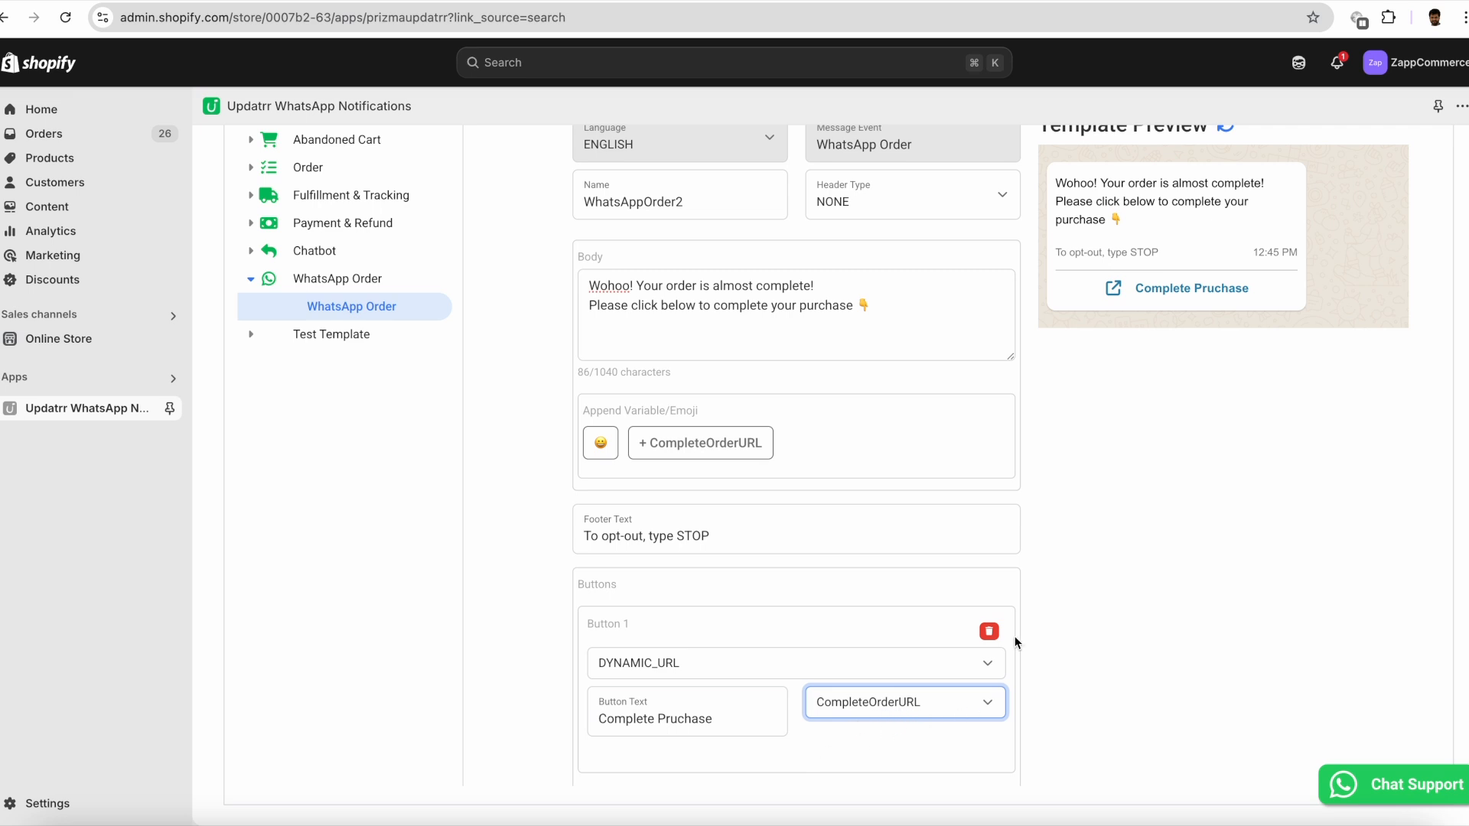
- Review the WhatsAppOrder2 template preview and submit the template for approval
{"action": "scroll", "coordinate": [1015, 626], "scroll_direction": "up", "scroll_amount": 2}
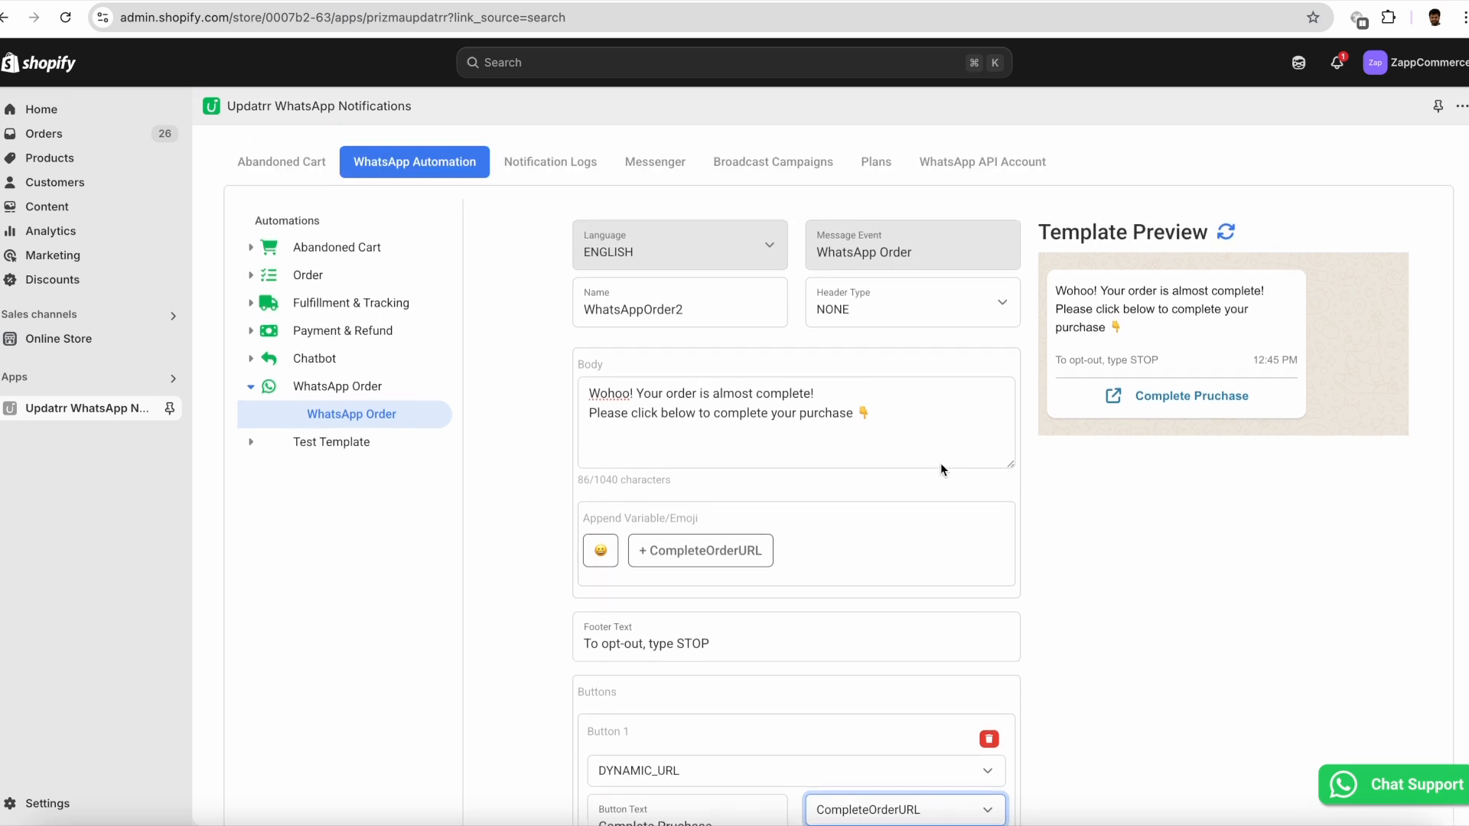
{"action": "scroll", "coordinate": [940, 462], "scroll_direction": "down", "scroll_amount": 4}
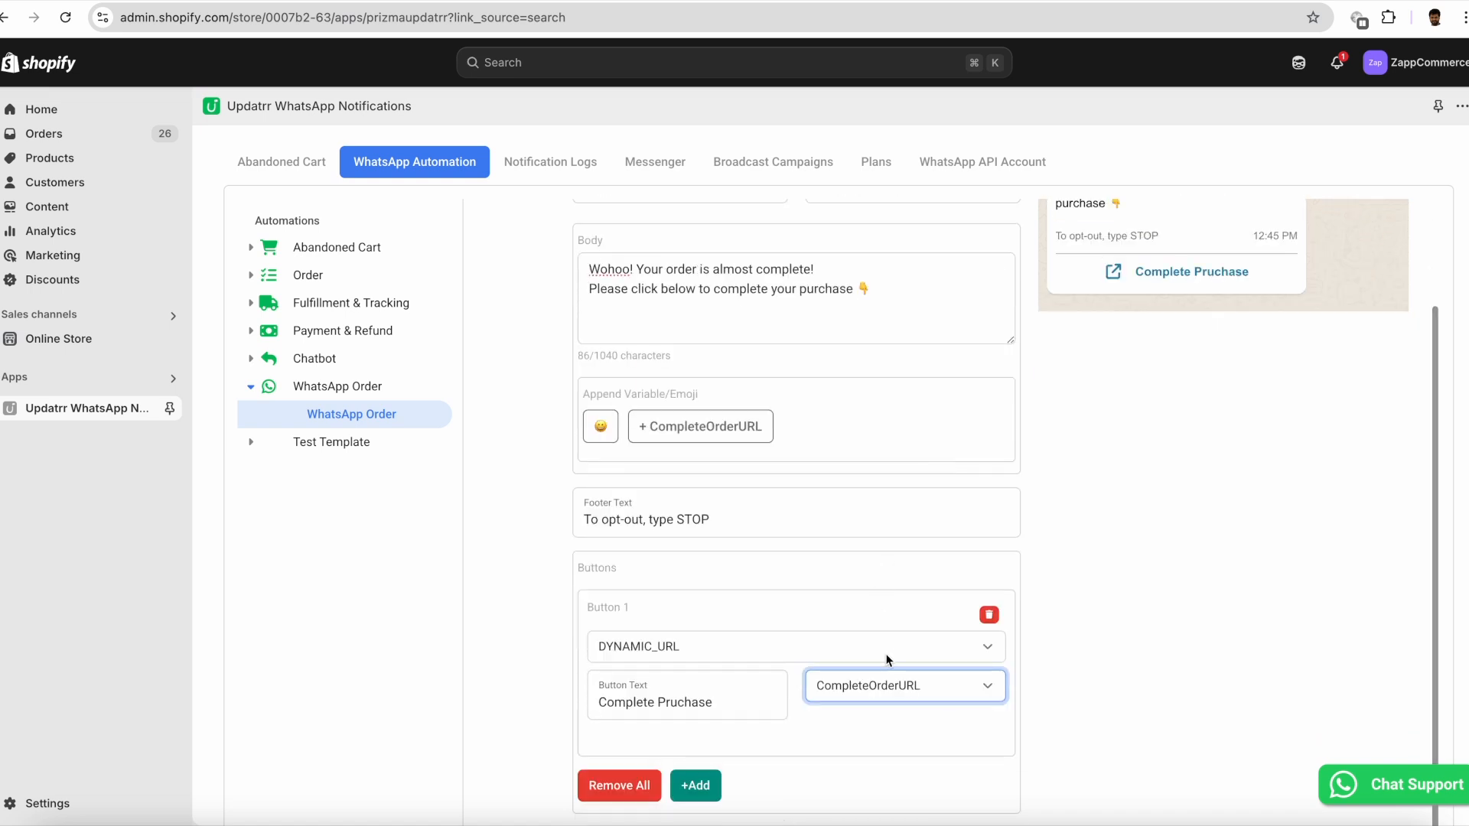
{"action": "left_click", "coordinate": [947, 746]}
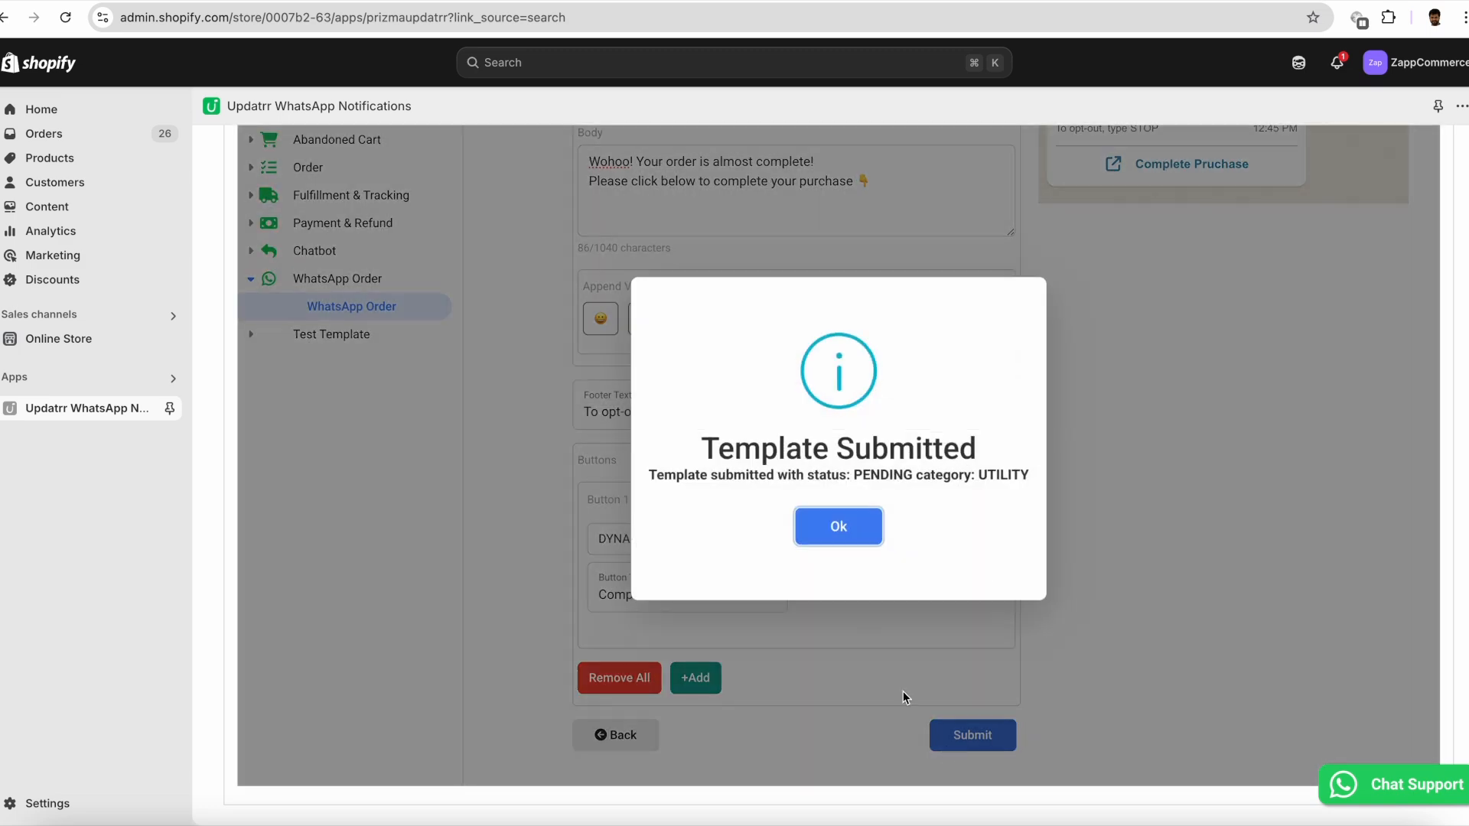
{"action": "left_click", "coordinate": [826, 520]}
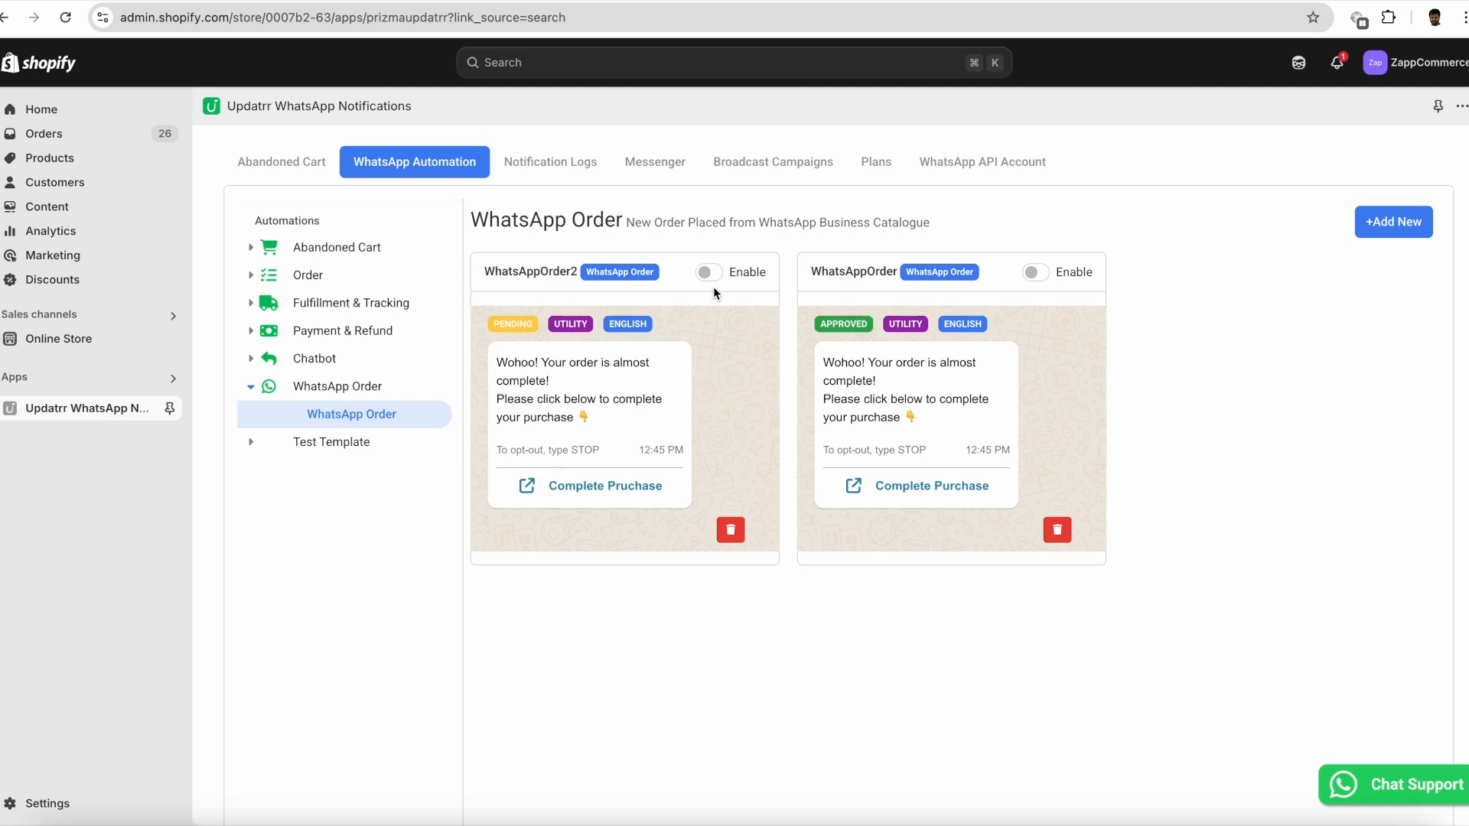
- Enable the WhatsAppOrder2 template, save the change and reload the WhatsApp Order automation to check its approval status
{"action": "left_click", "coordinate": [709, 273]}
{"action": "left_click", "coordinate": [711, 315]}
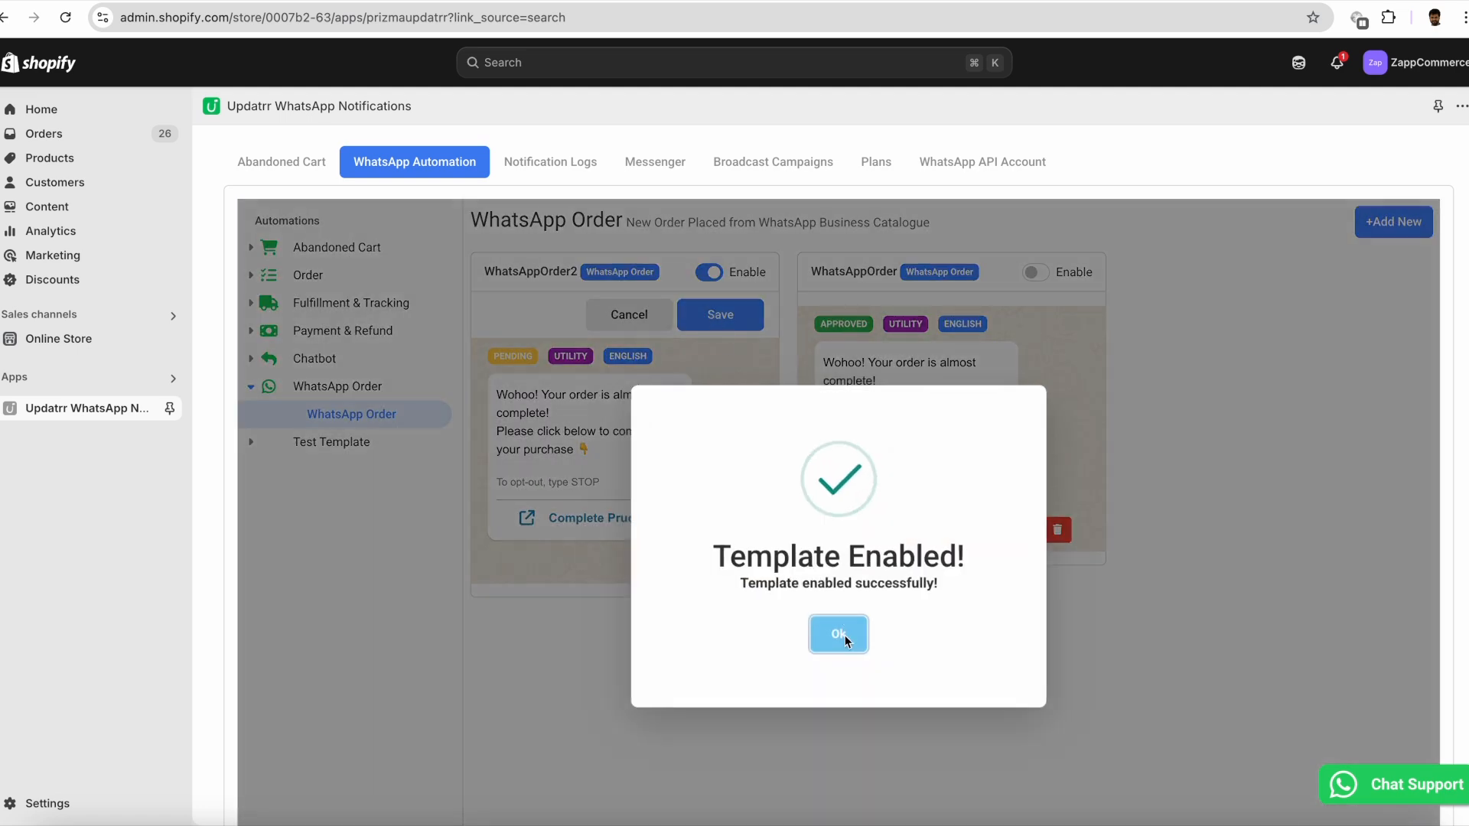
{"action": "left_click", "coordinate": [844, 635]}
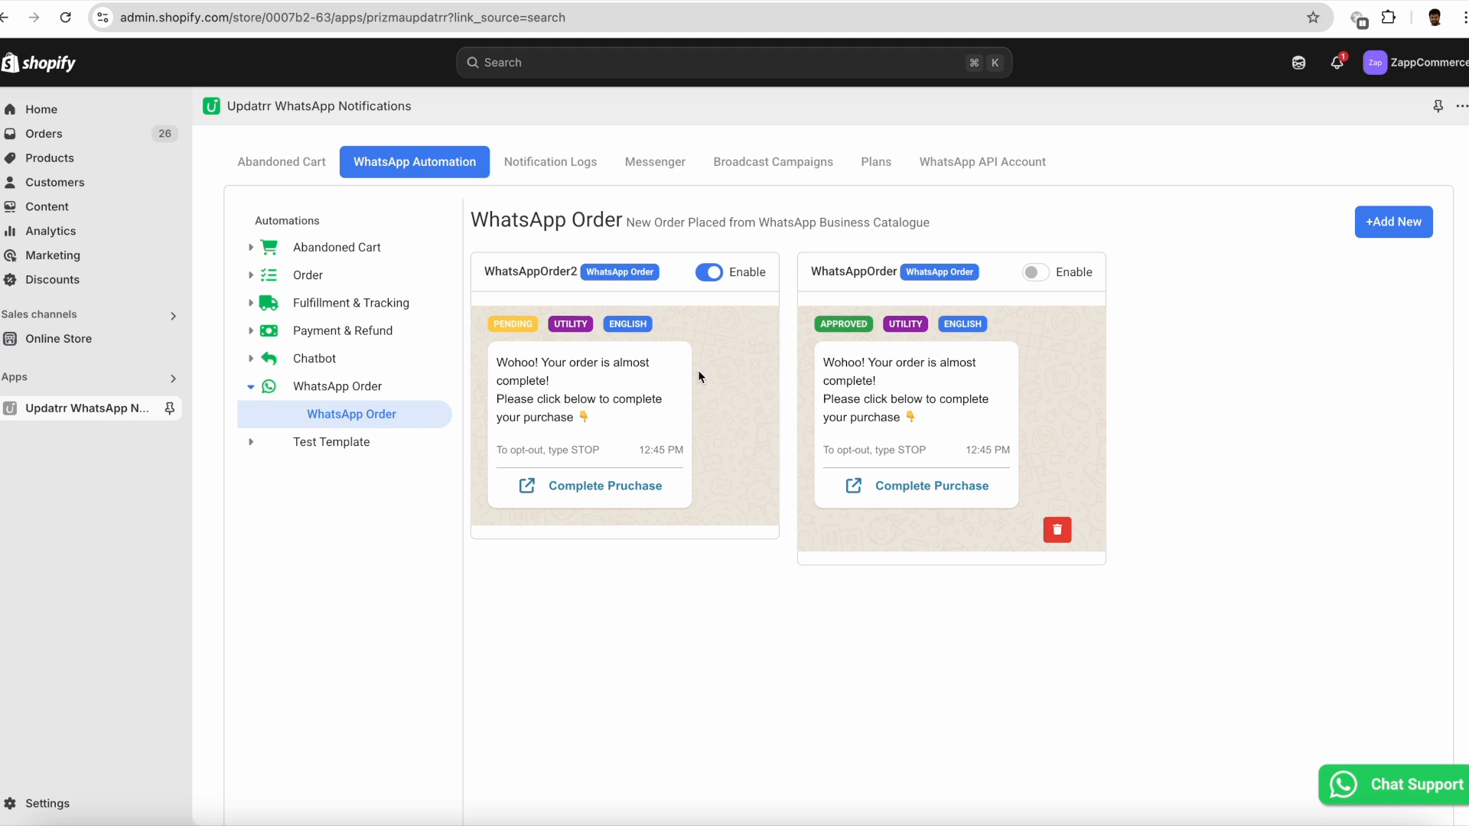
{"action": "left_click", "coordinate": [347, 418]}
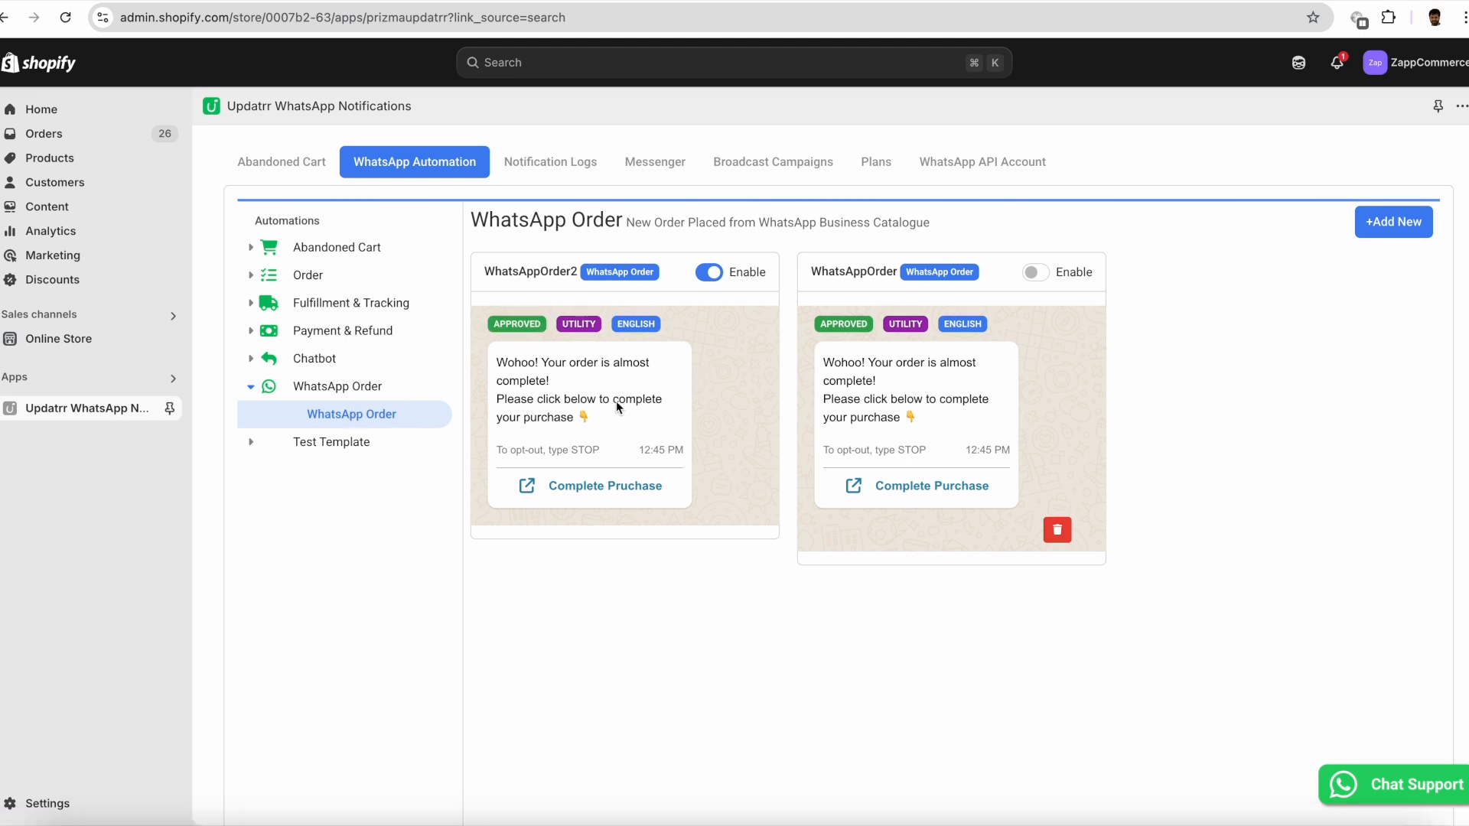